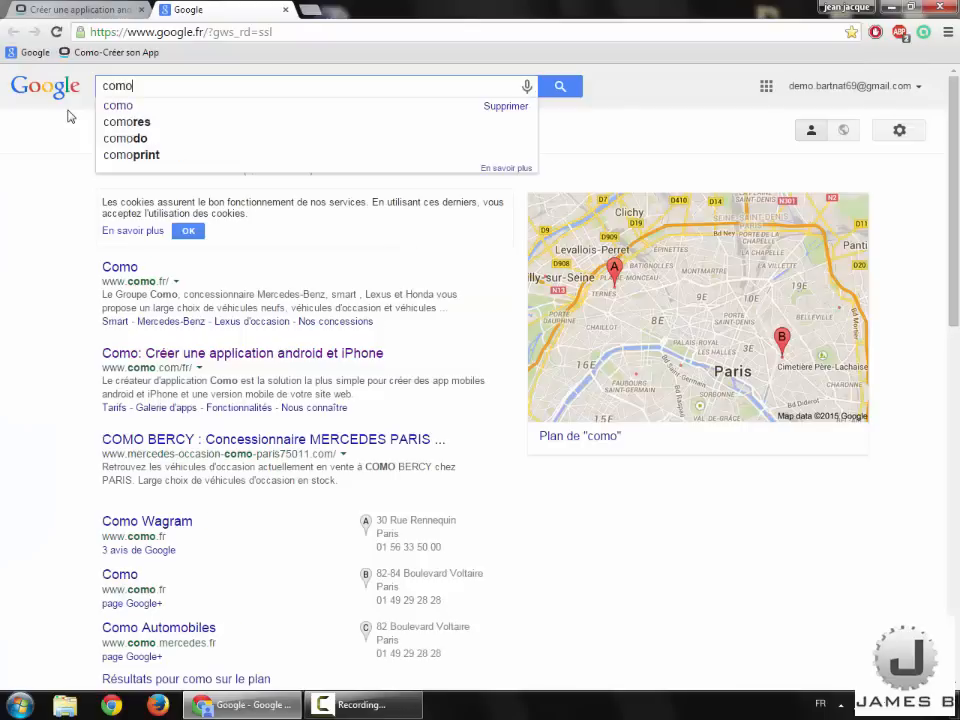
Step: Search Google for 'como' and open the Como app-creation site result
key(Return)
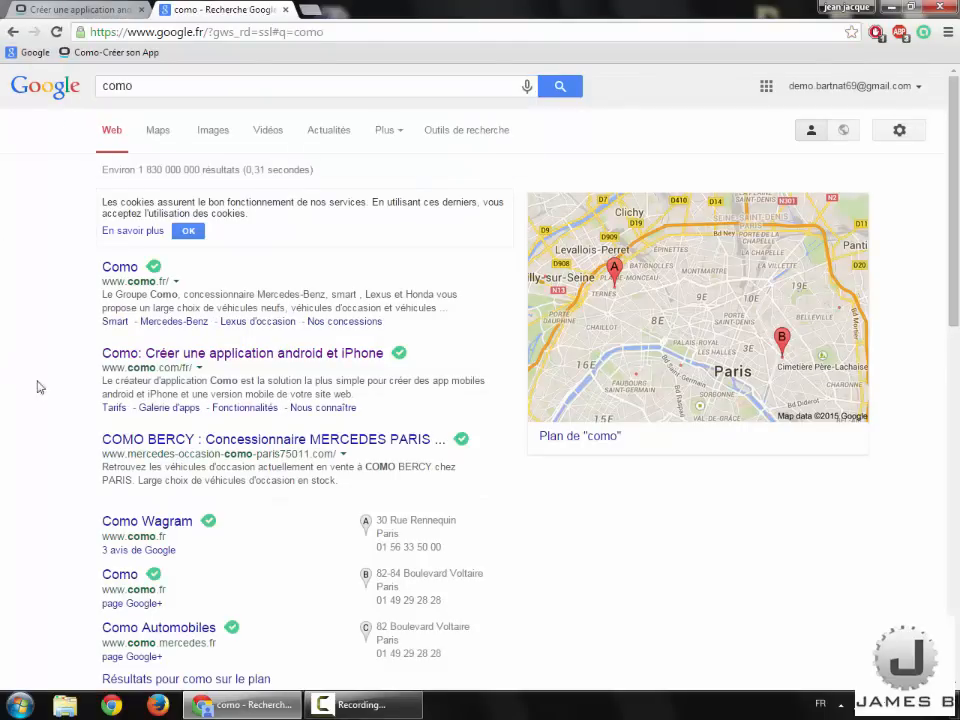
click(123, 357)
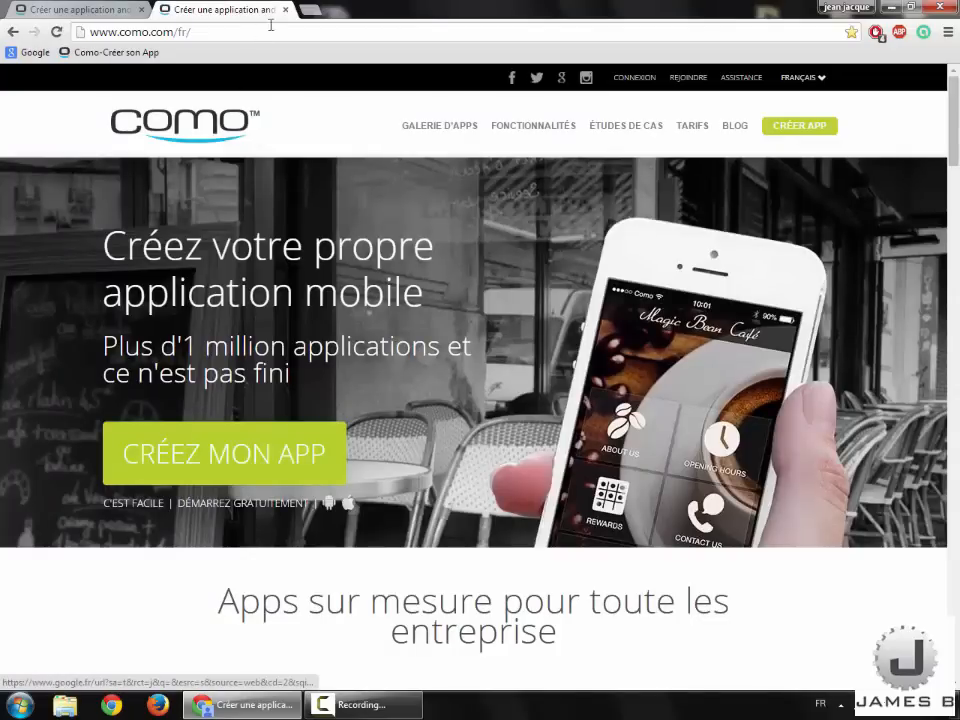
Step: Close the extra tab and start a new app named 'Test'
click(285, 10)
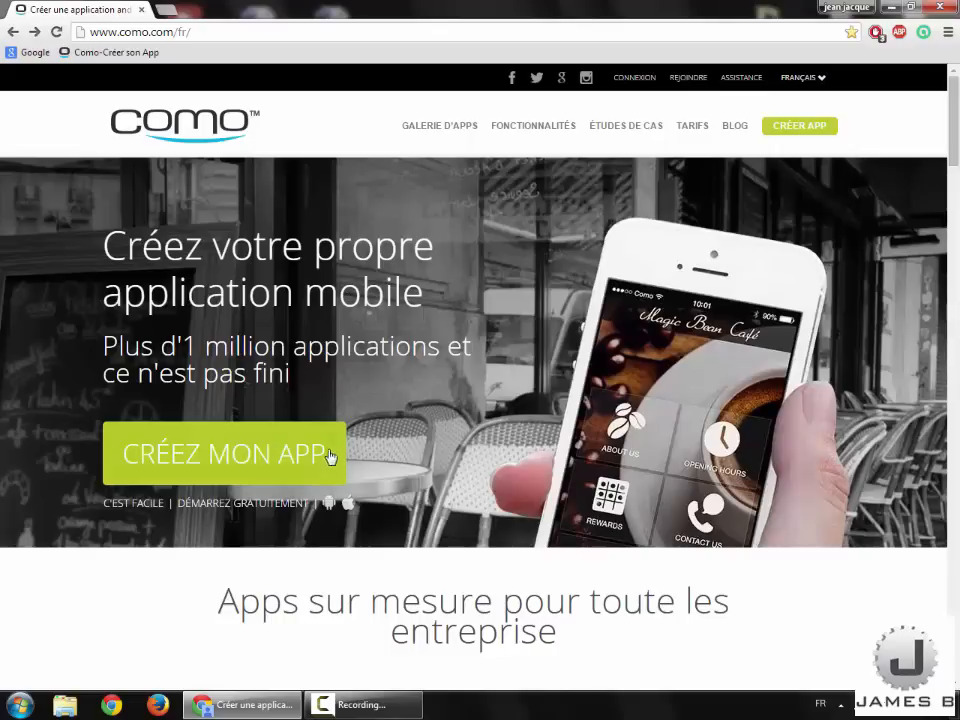
click(329, 460)
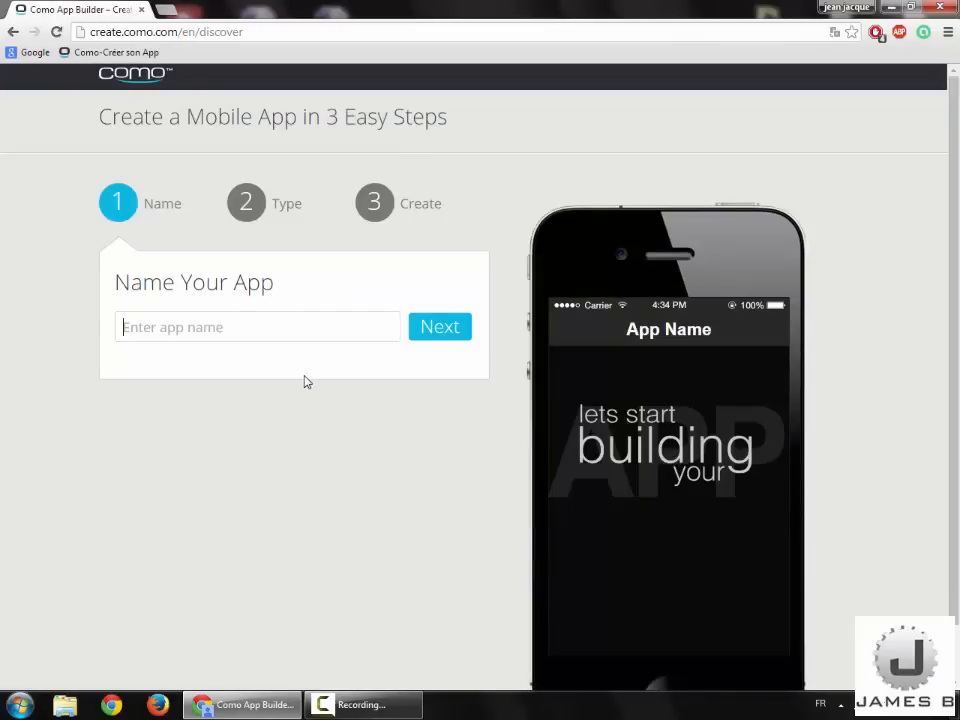
text(Test)
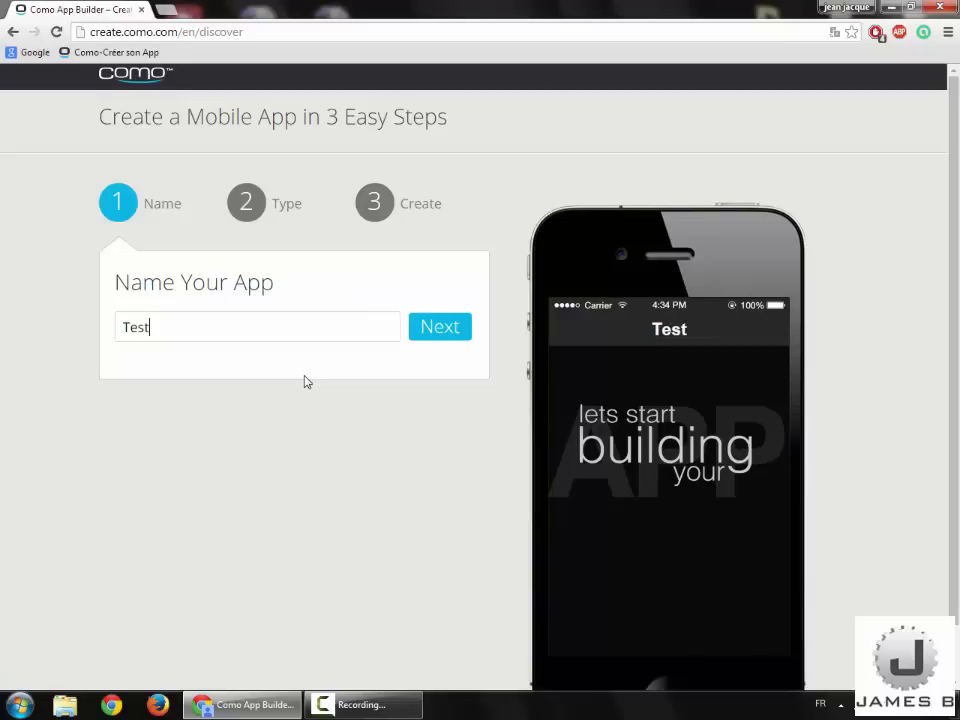
click(453, 332)
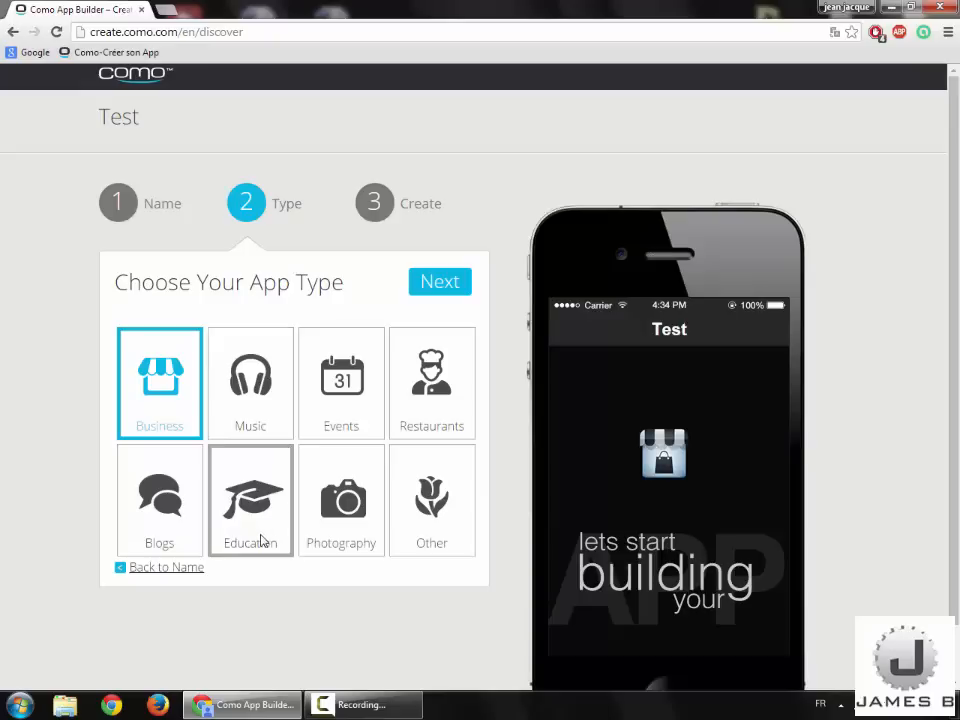
Step: Choose Music as the app type and continue without a website
click(255, 400)
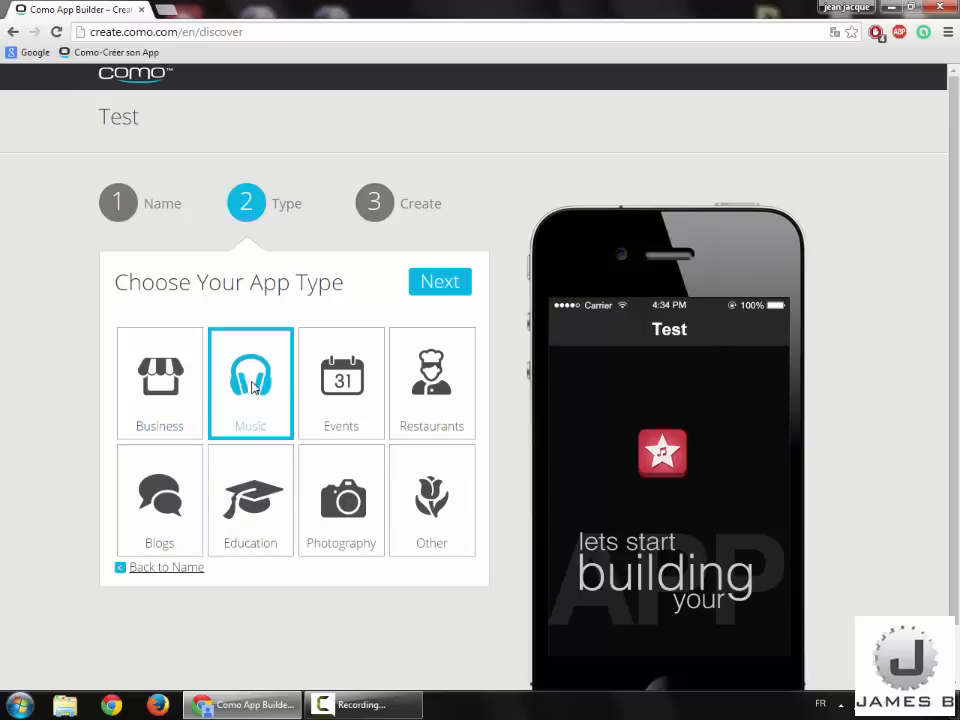
click(372, 408)
click(431, 420)
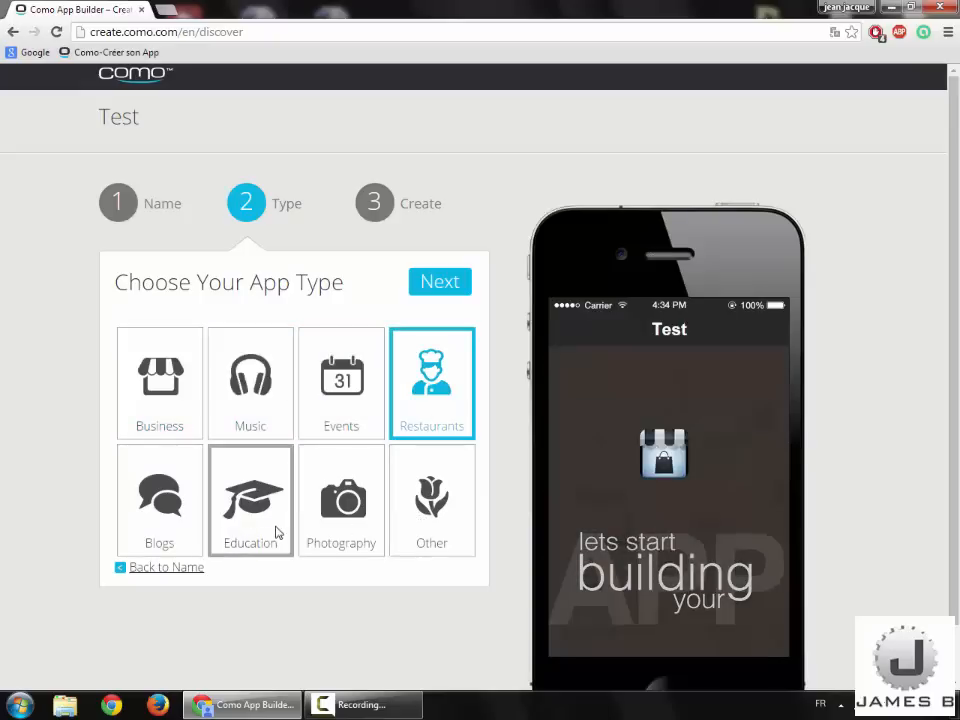
click(238, 421)
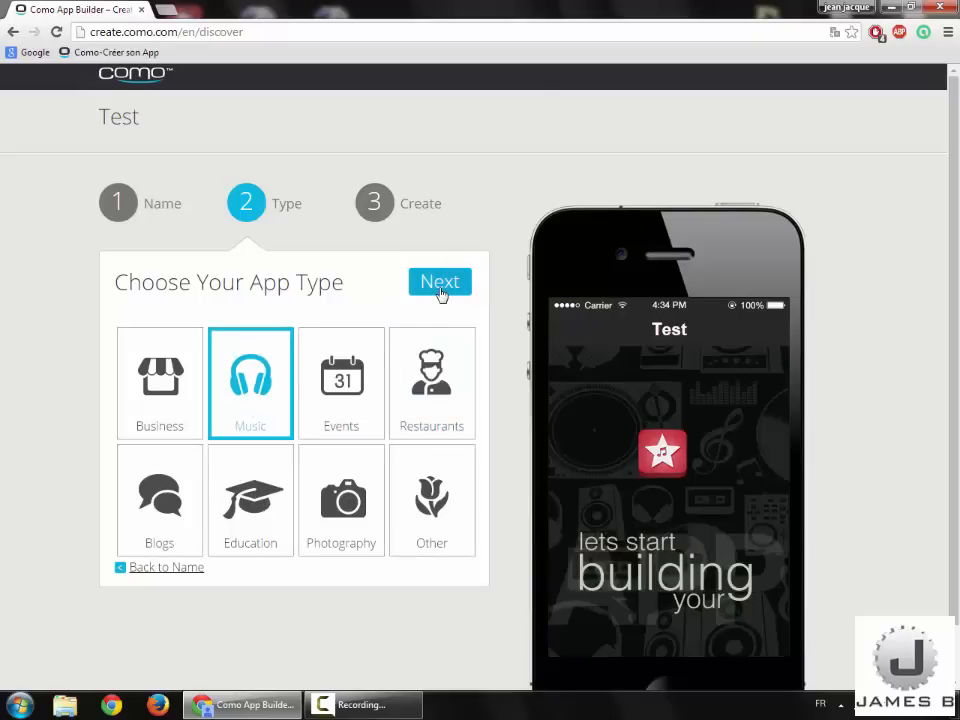
click(440, 283)
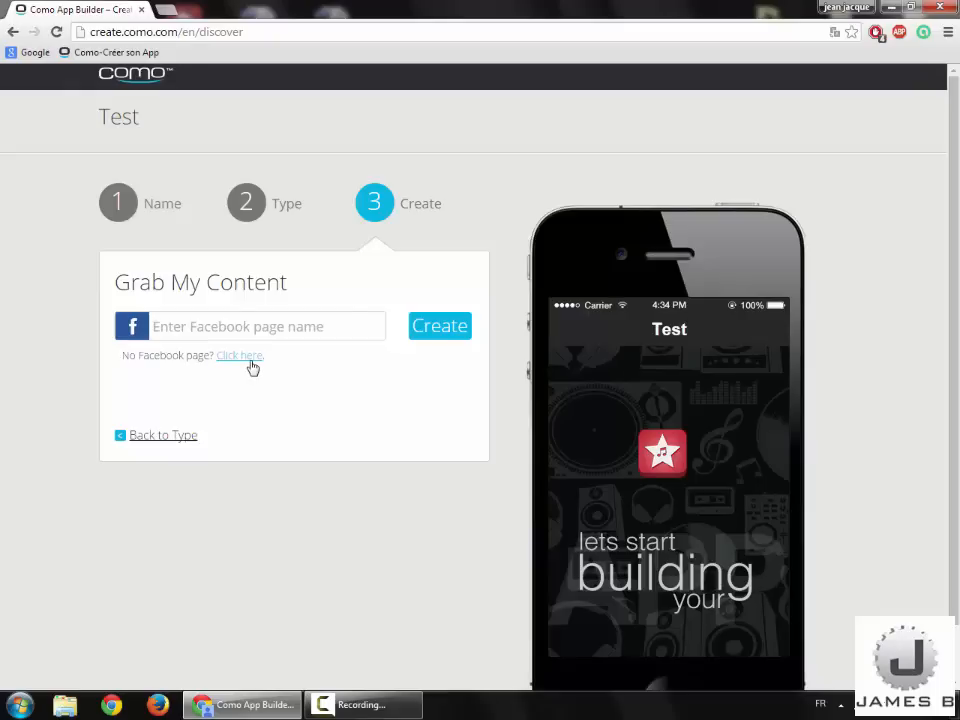
click(240, 355)
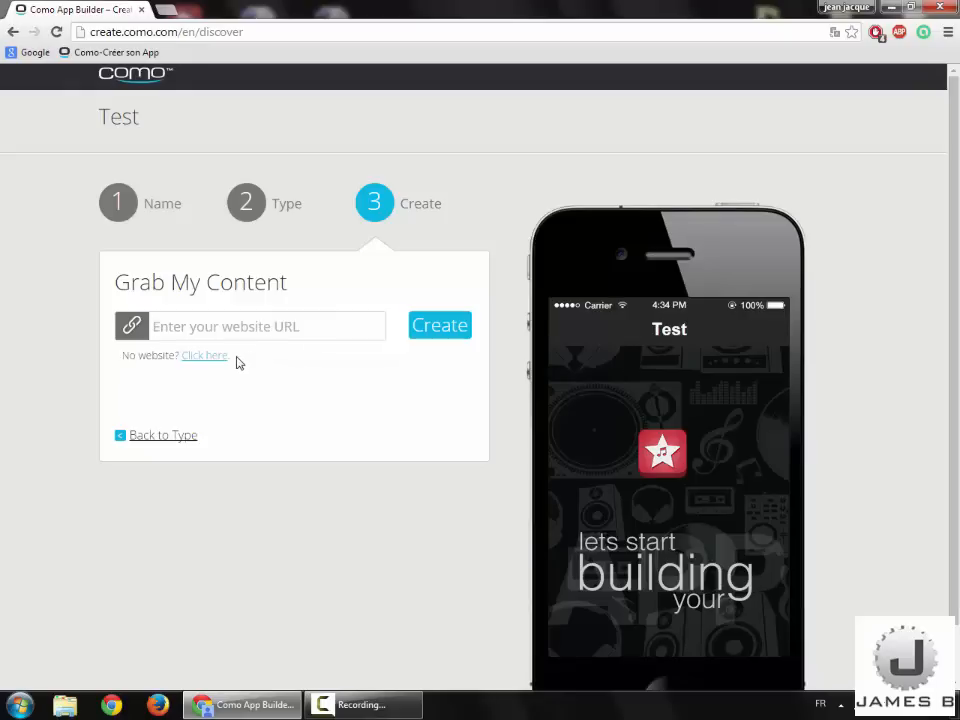
click(225, 358)
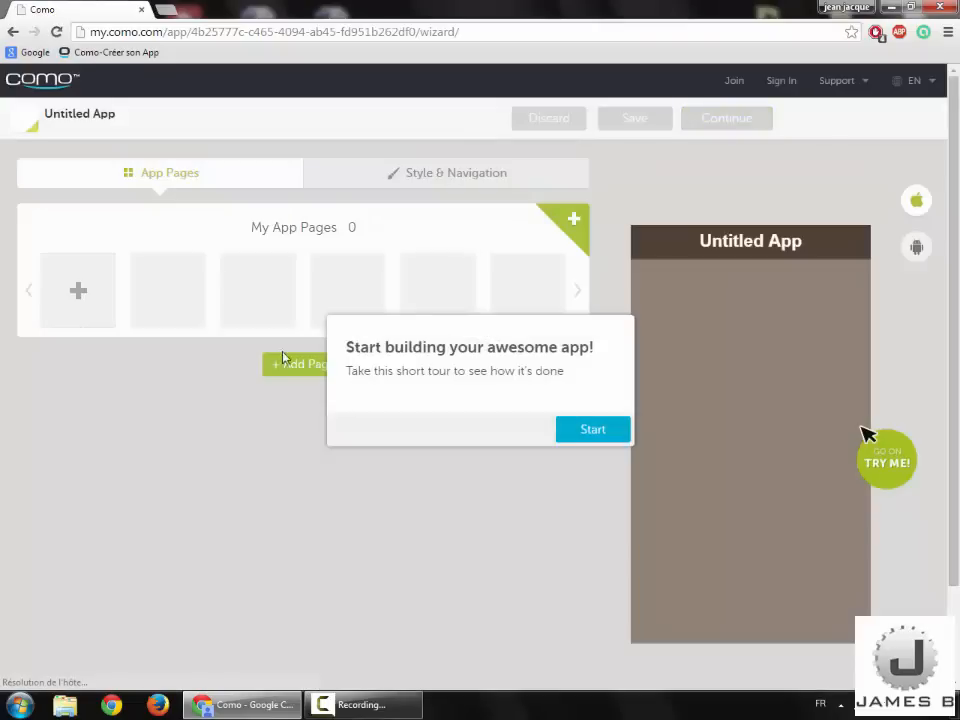
Step: Skip through the intro tour and switch the builder language to Français
click(567, 430)
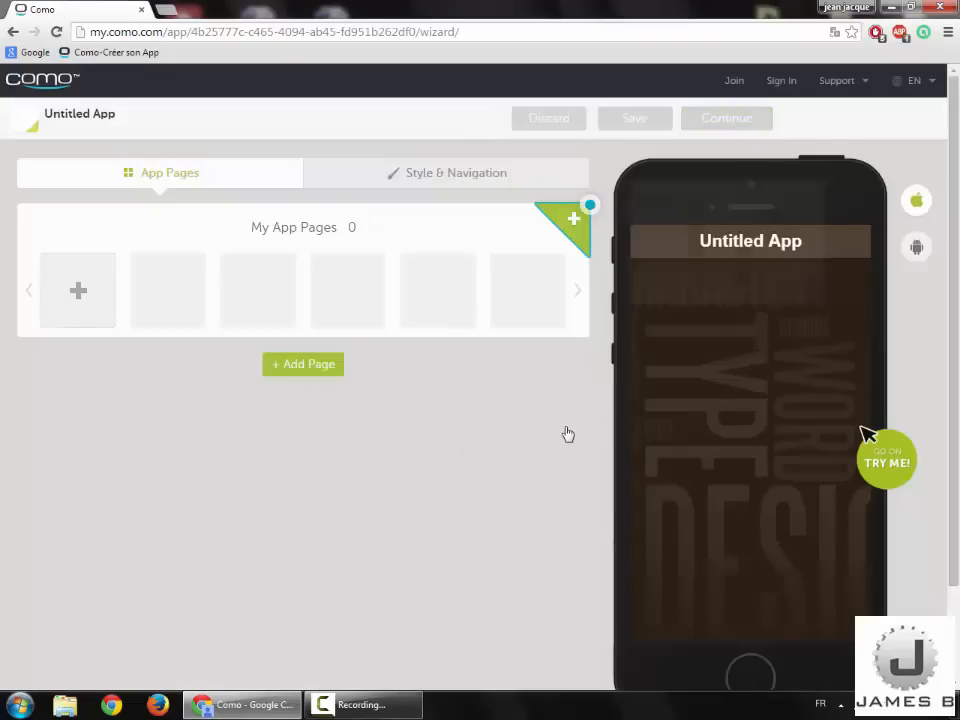
click(781, 292)
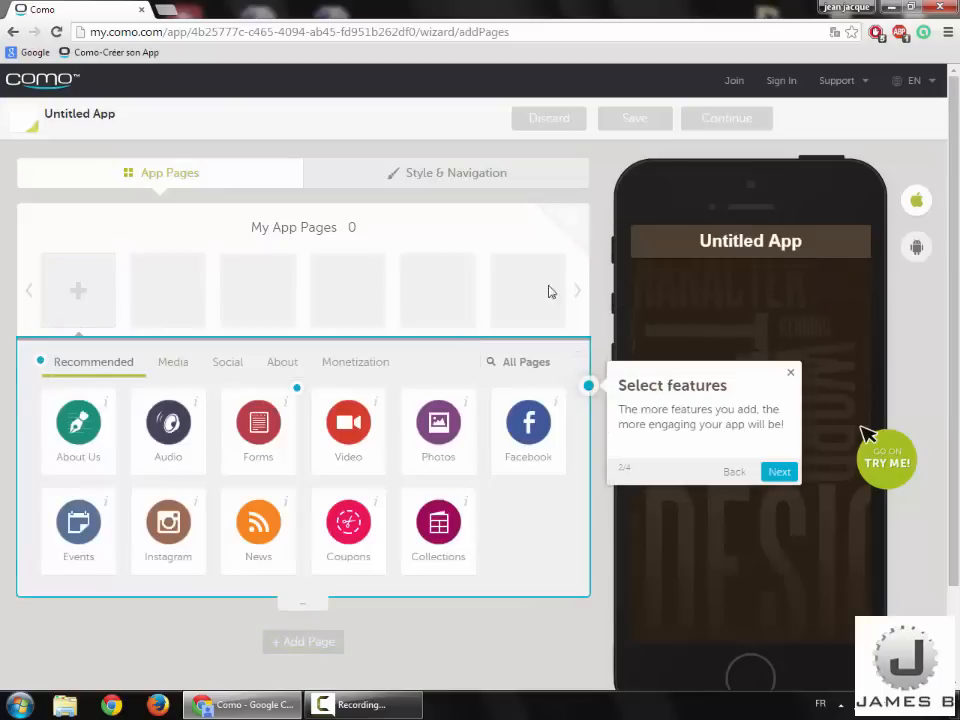
mouse_move(916, 92)
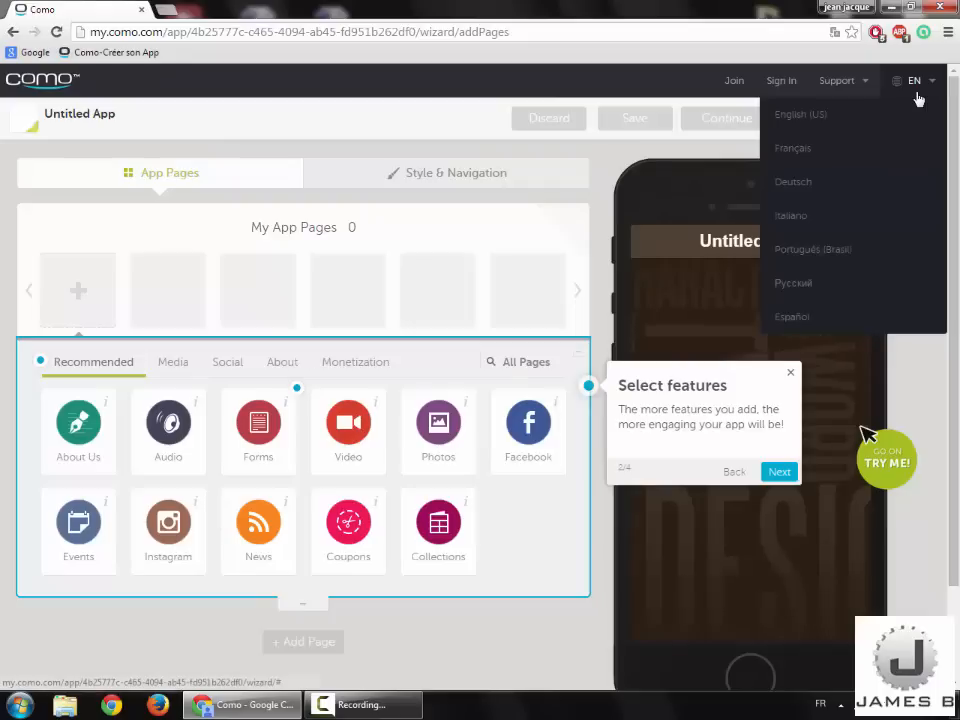
click(879, 148)
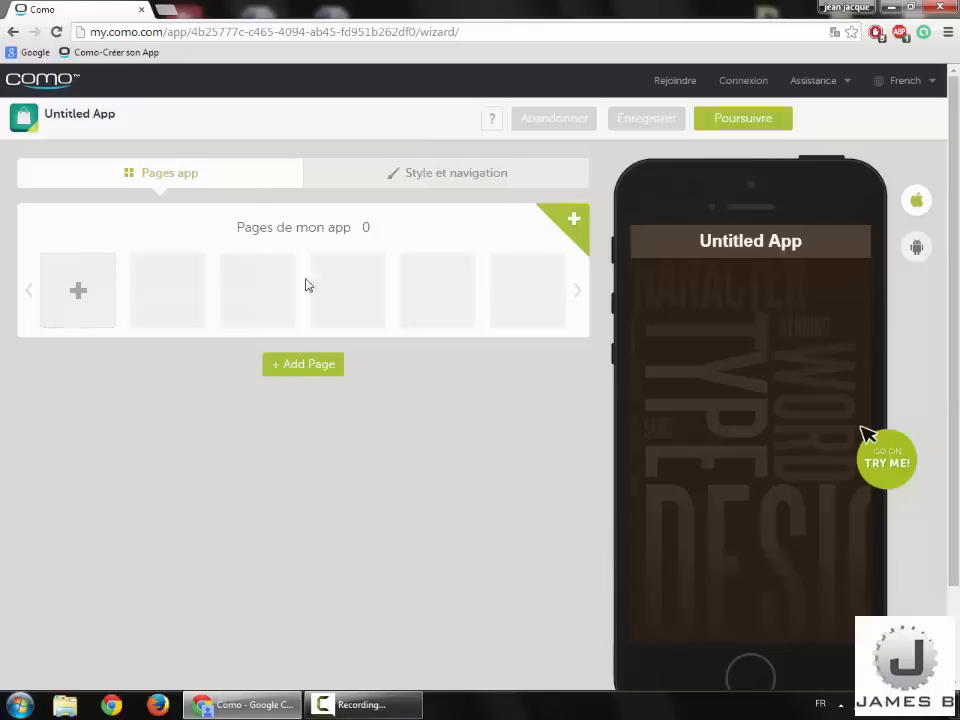
click(377, 189)
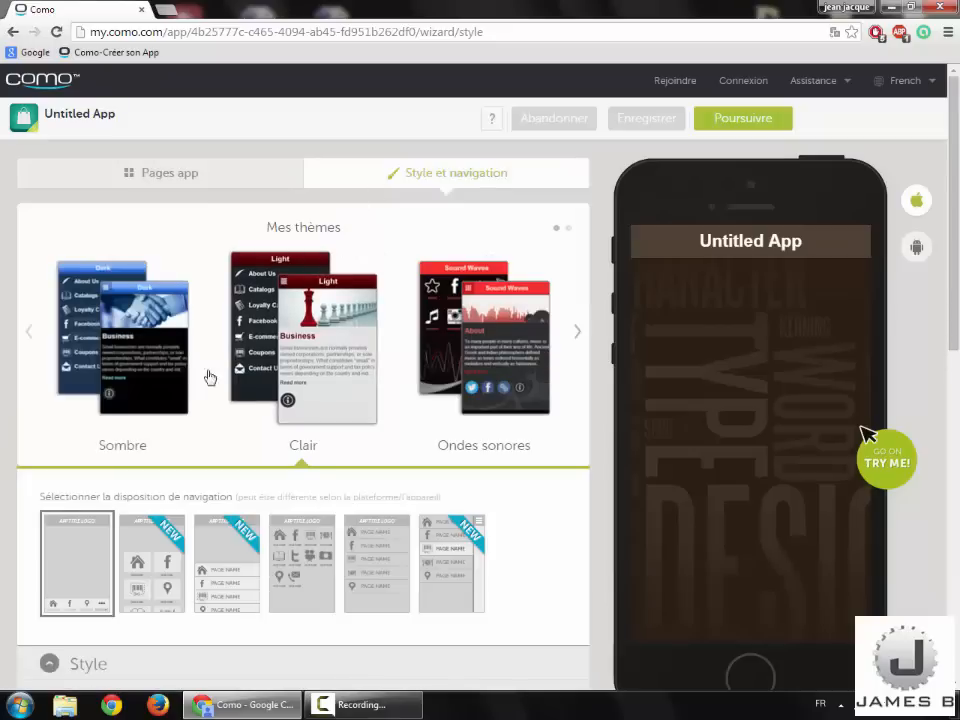
Step: Try the Sombre, Clair and Ondes sonores themes, settling on Clair
scroll(128, 379, down, 2)
scroll(128, 377, up, 2)
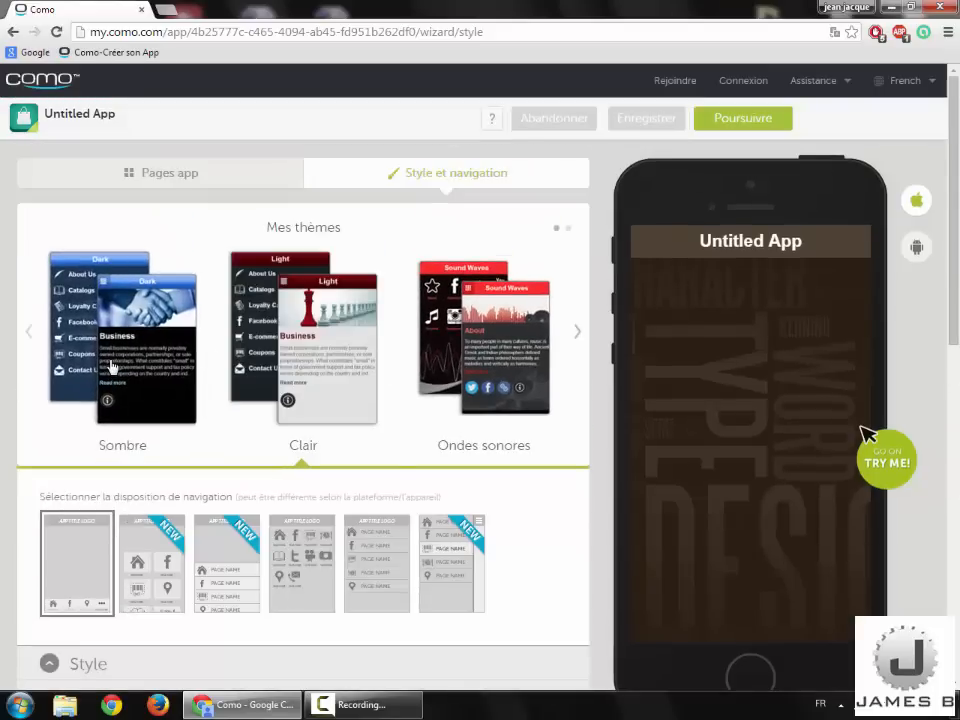
click(112, 368)
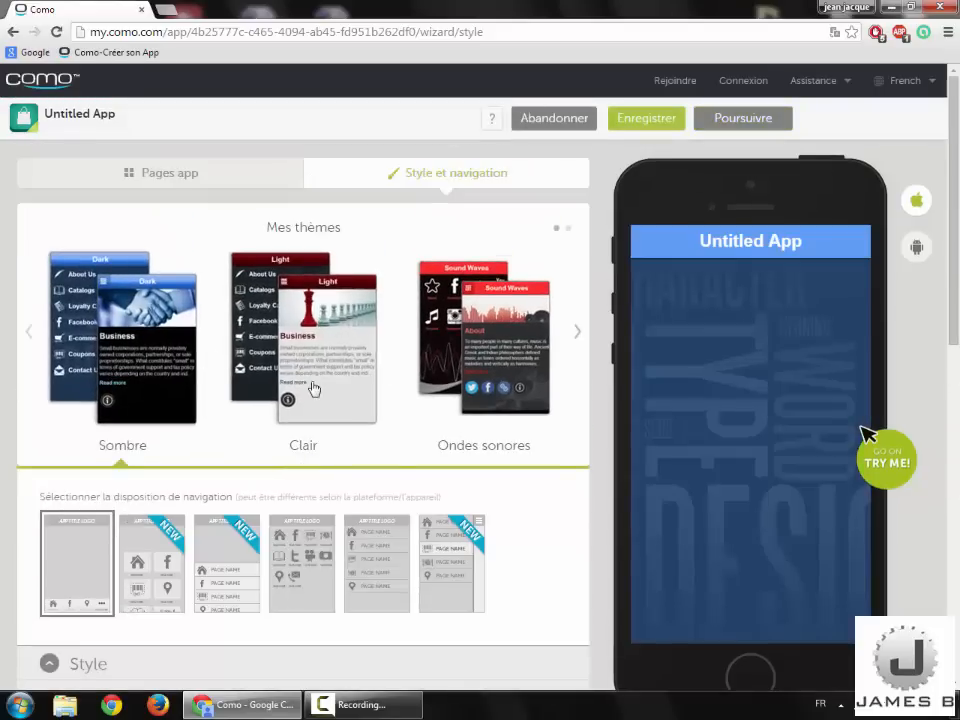
click(312, 388)
click(447, 392)
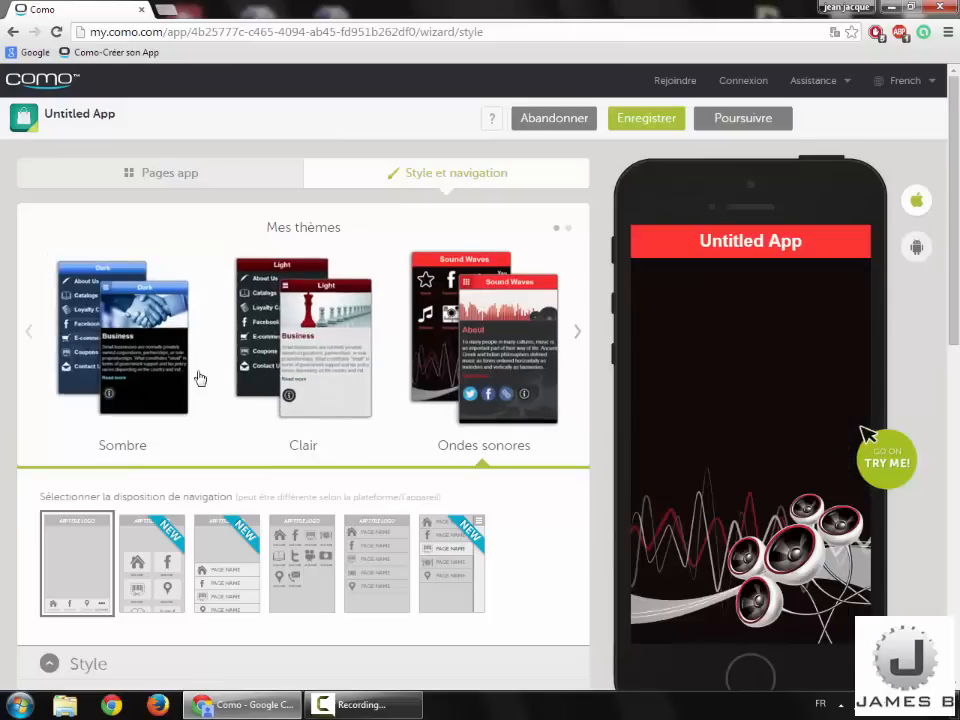
click(279, 377)
Step: Choose the black-and-red colour set after trying brown/green and blue/black
scroll(279, 377, down, 1)
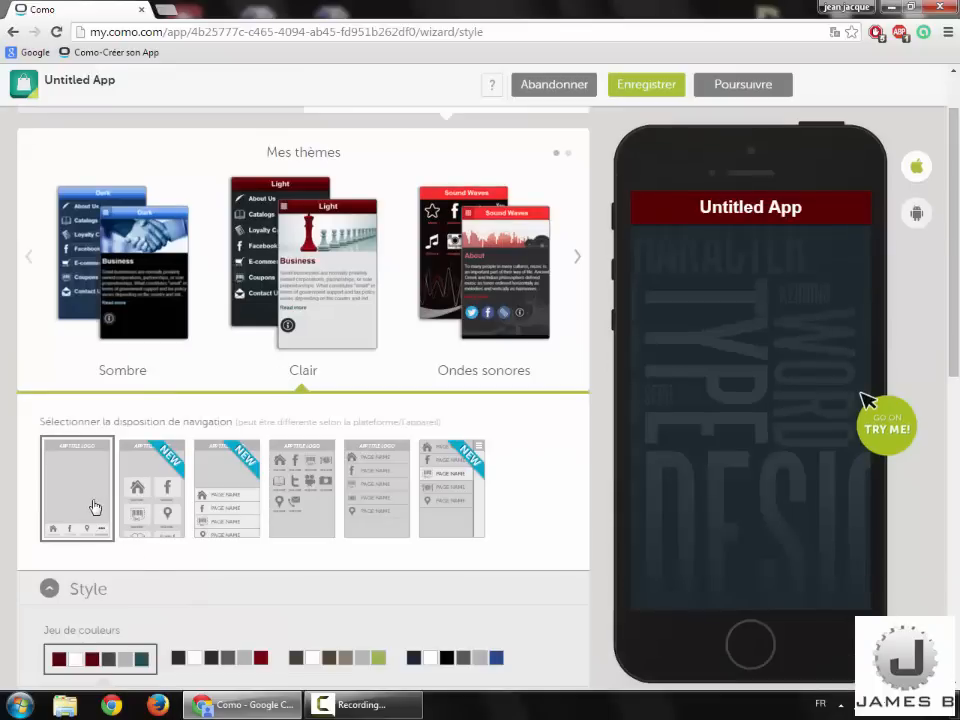
scroll(95, 507, down, 2)
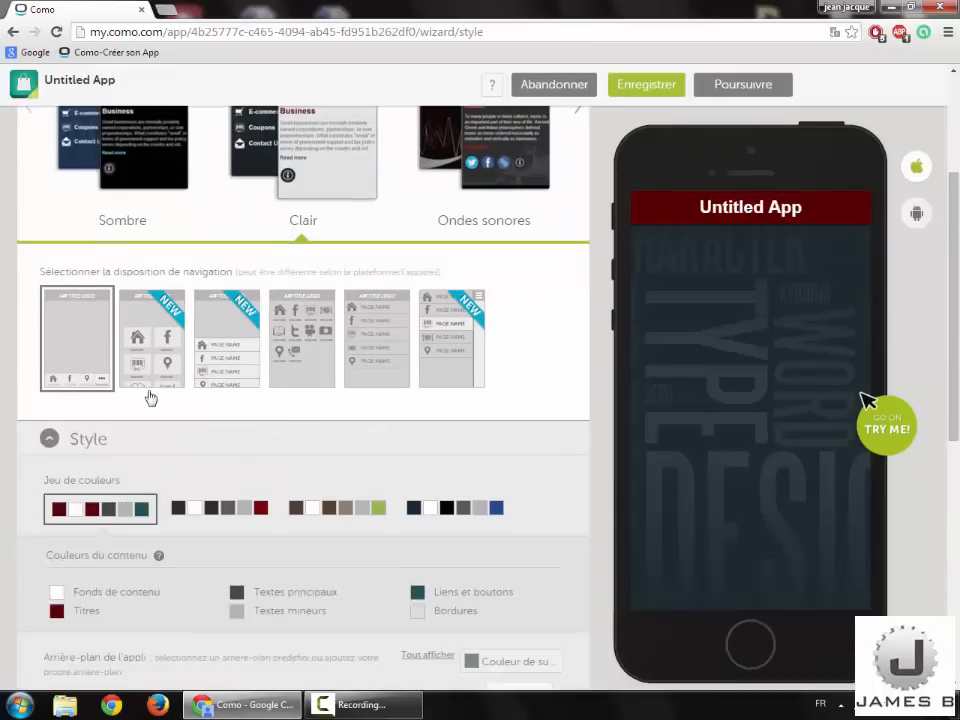
scroll(165, 412, up, 1)
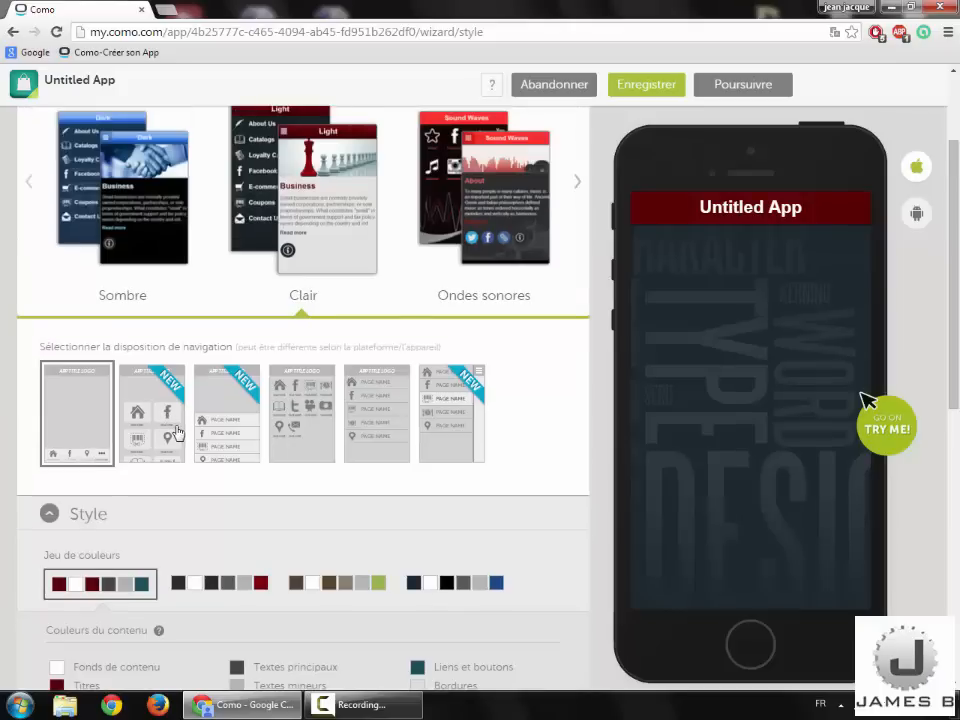
scroll(186, 442, up, 2)
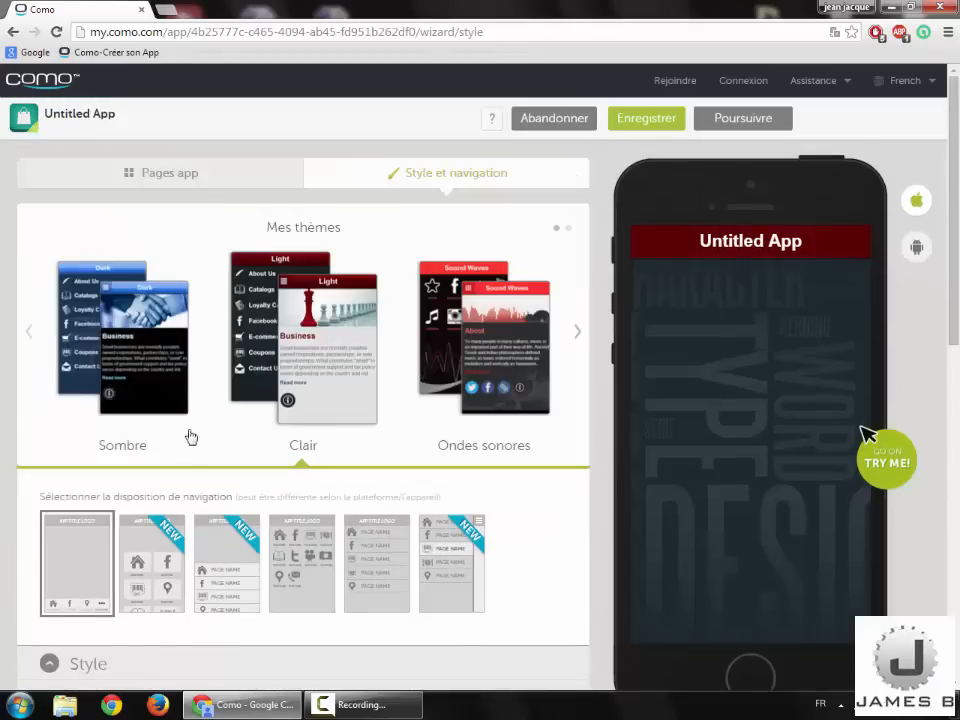
scroll(200, 420, down, 1)
scroll(220, 478, down, 3)
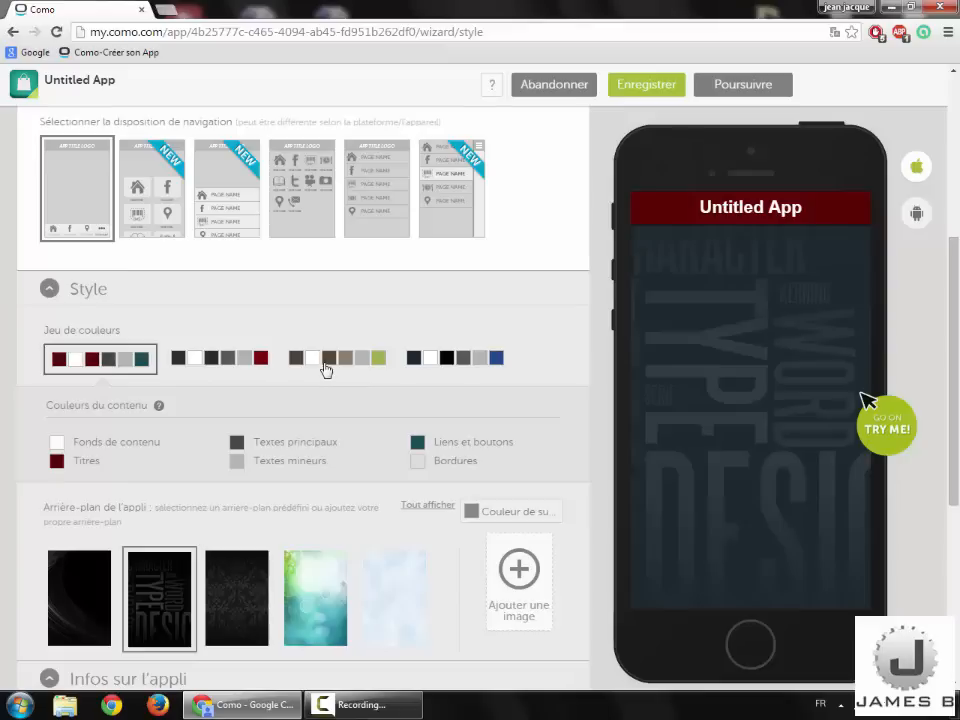
click(347, 364)
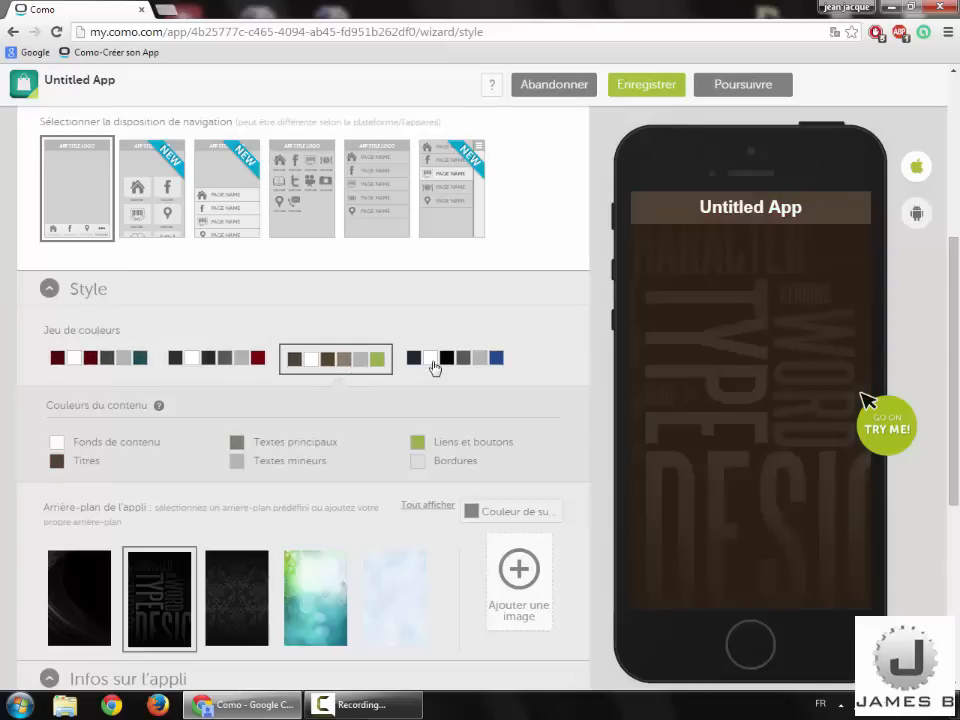
click(433, 367)
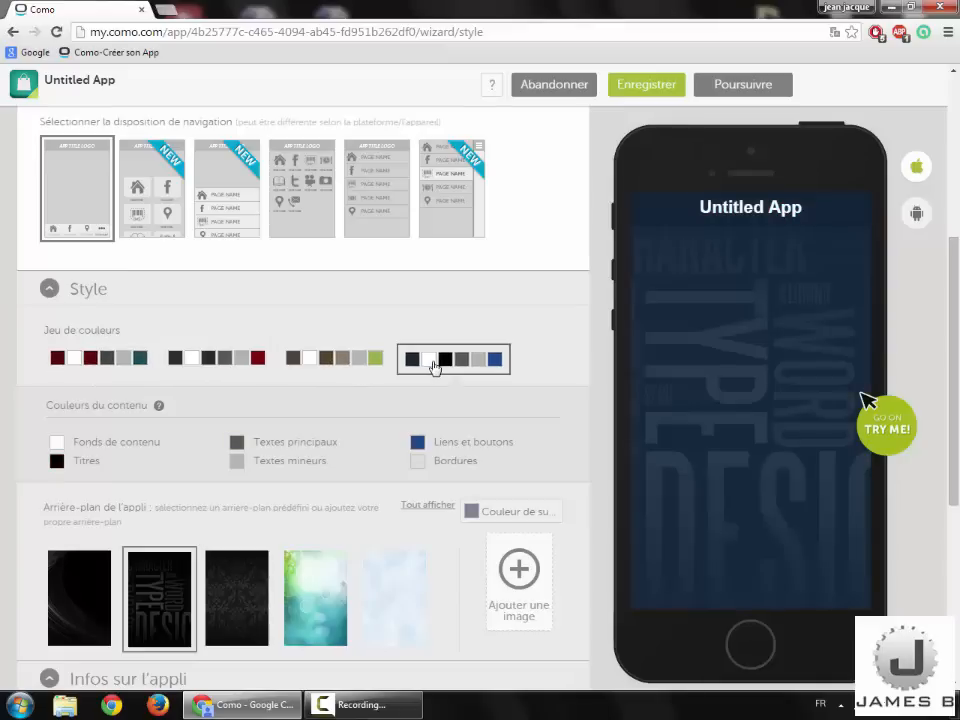
click(302, 359)
click(241, 363)
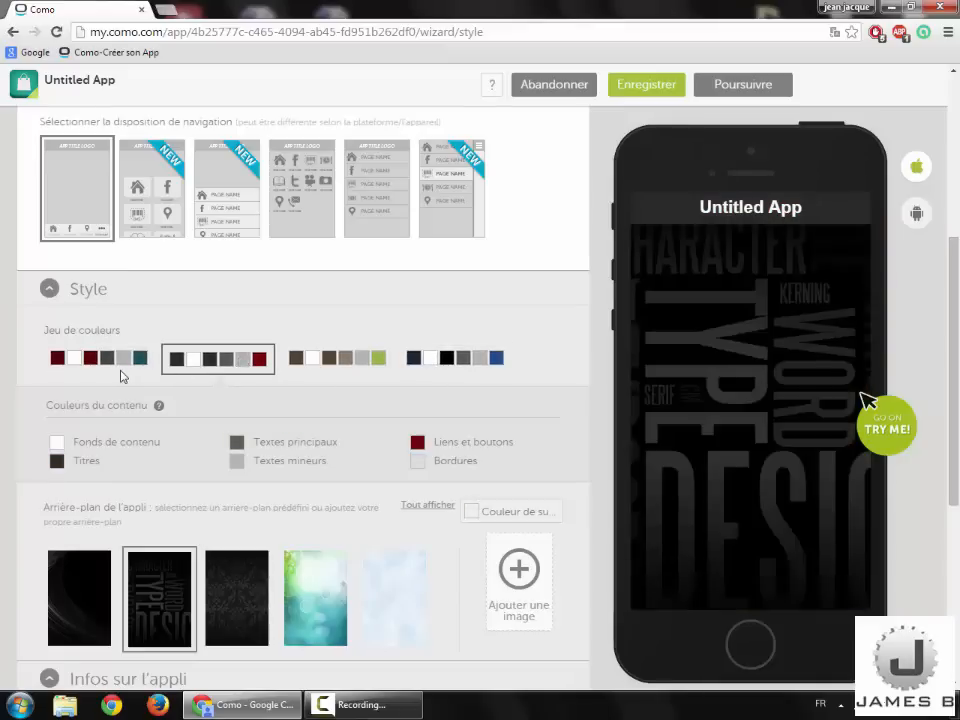
scroll(272, 460, down, 2)
Step: Compare background images, cancel a custom upload, and keep the black swirl background
scroll(95, 395, down, 1)
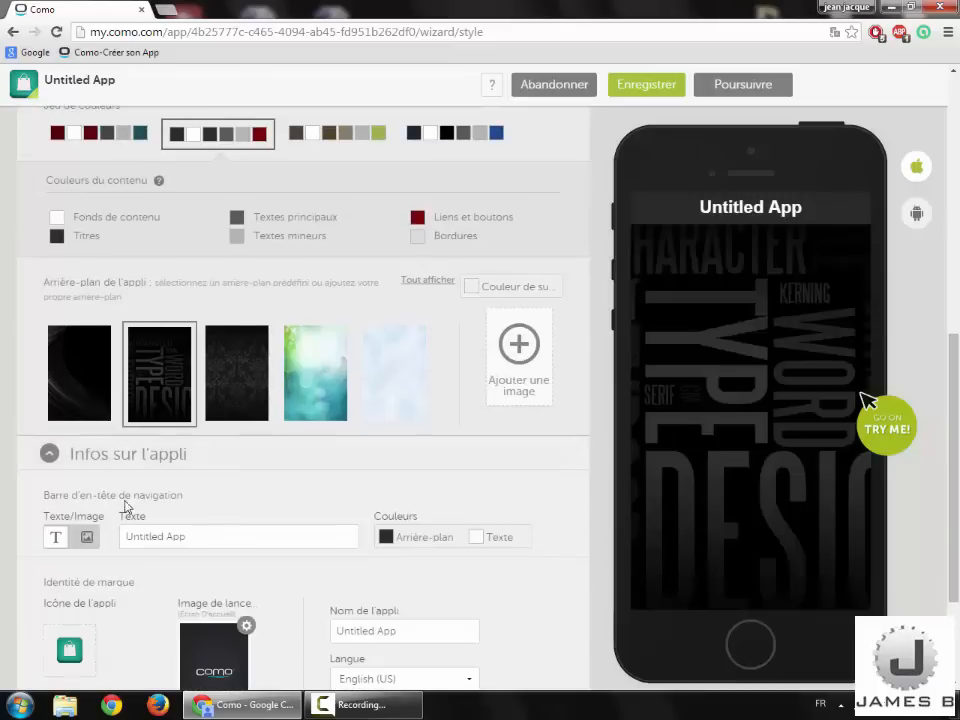
click(97, 392)
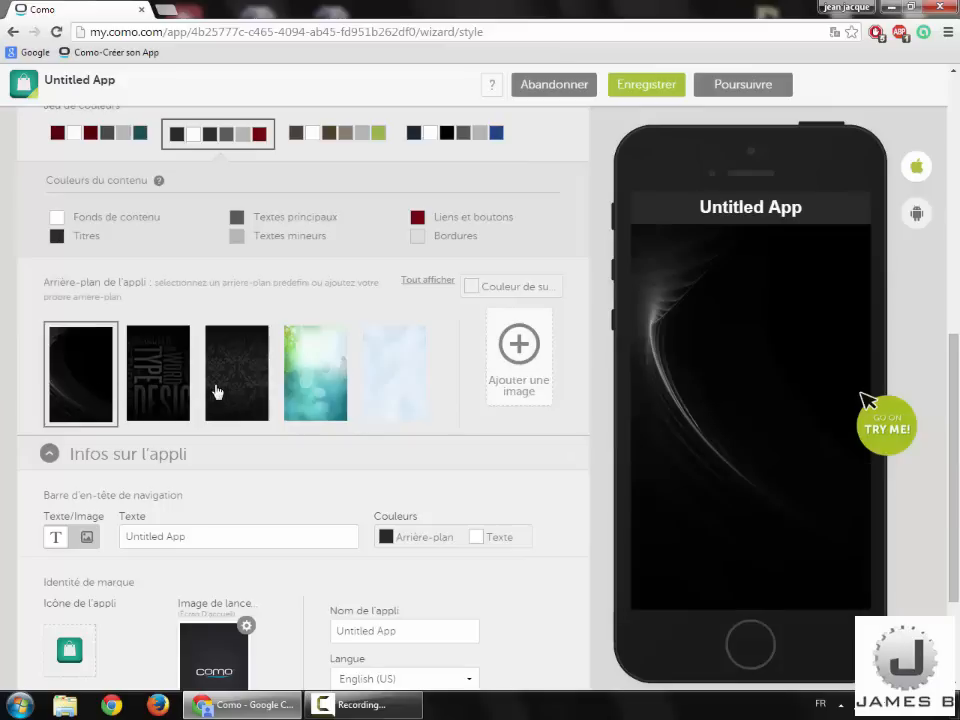
click(217, 392)
click(345, 395)
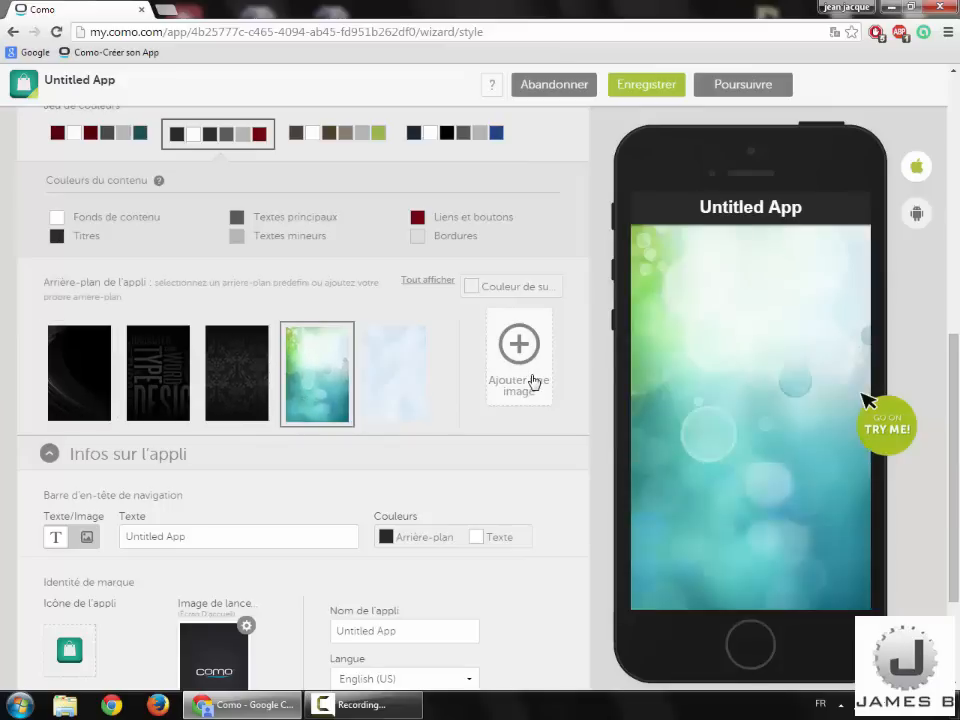
click(533, 382)
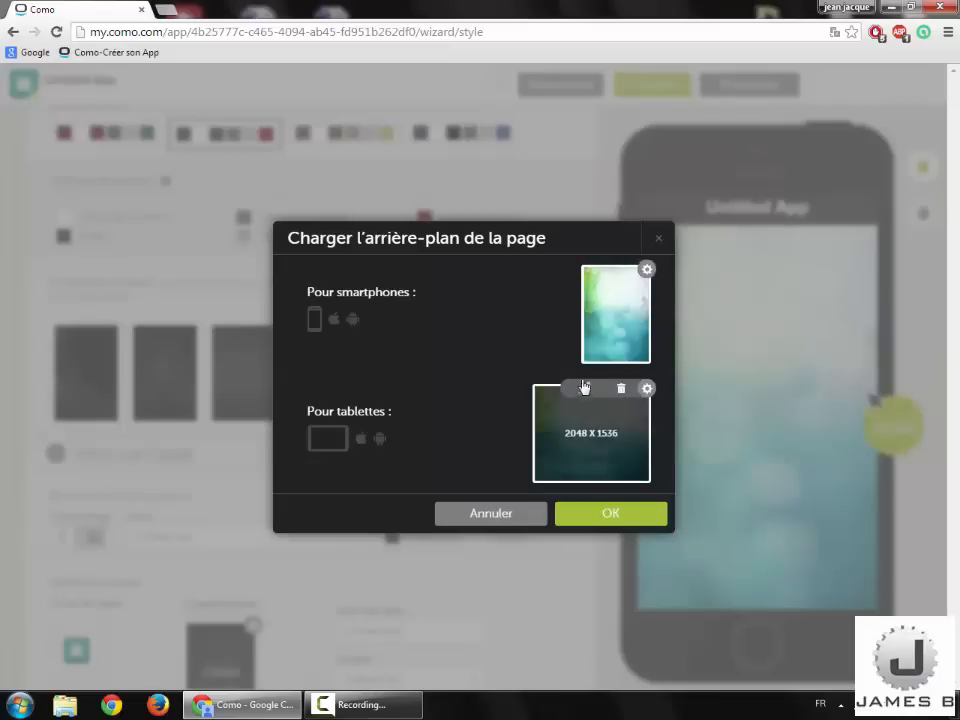
mouse_move(542, 401)
click(501, 515)
click(98, 403)
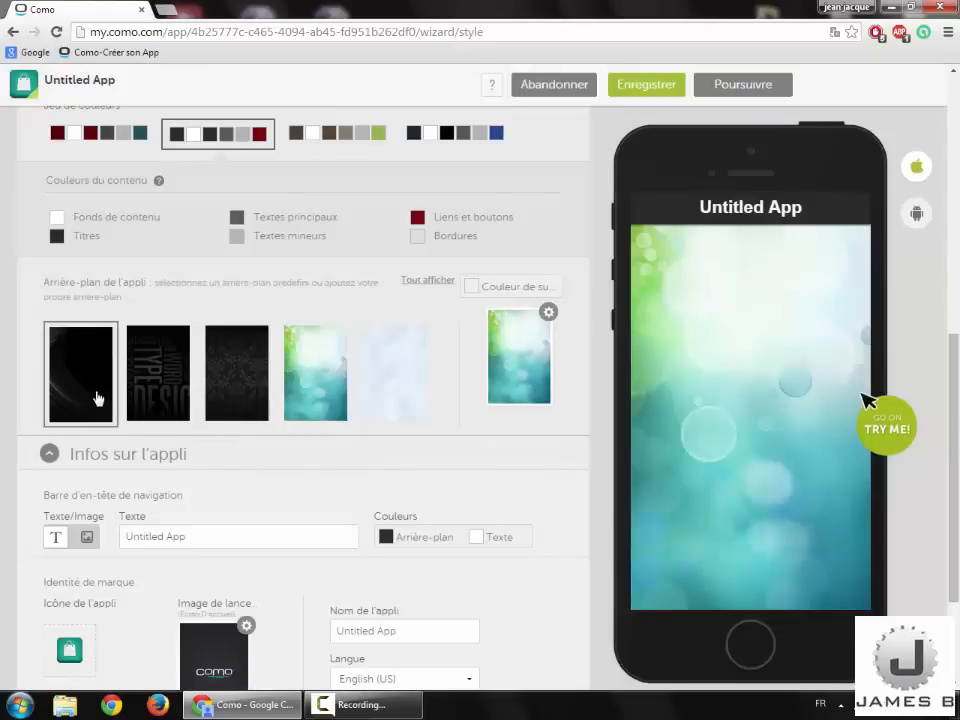
scroll(131, 444, down, 3)
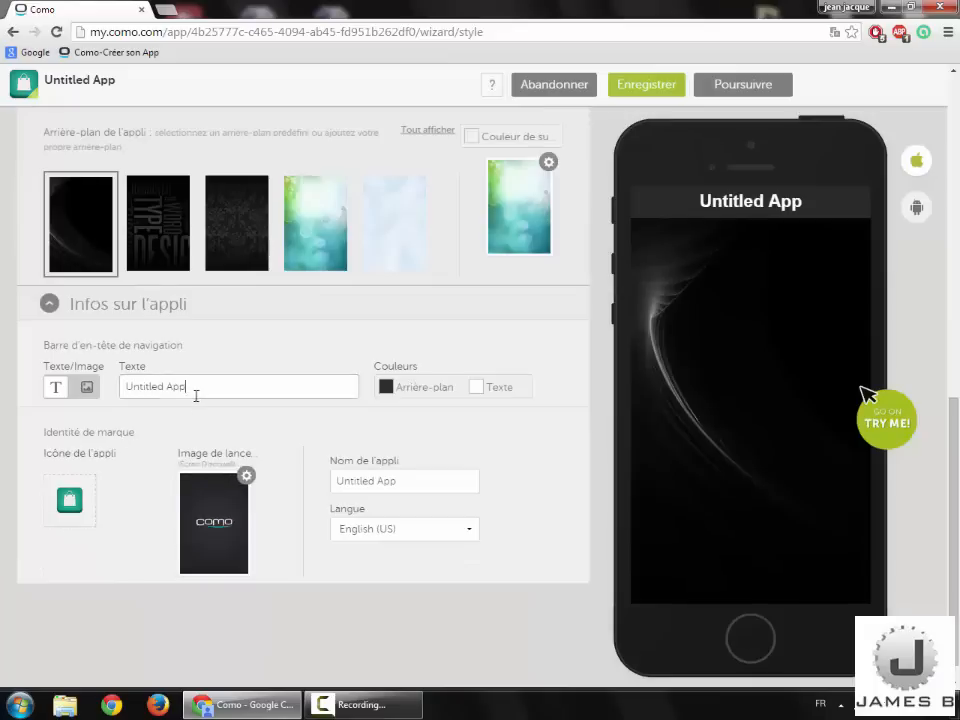
Step: Set the header title to Test with a dark red bar and dark red text
drag(195, 394, 85, 410)
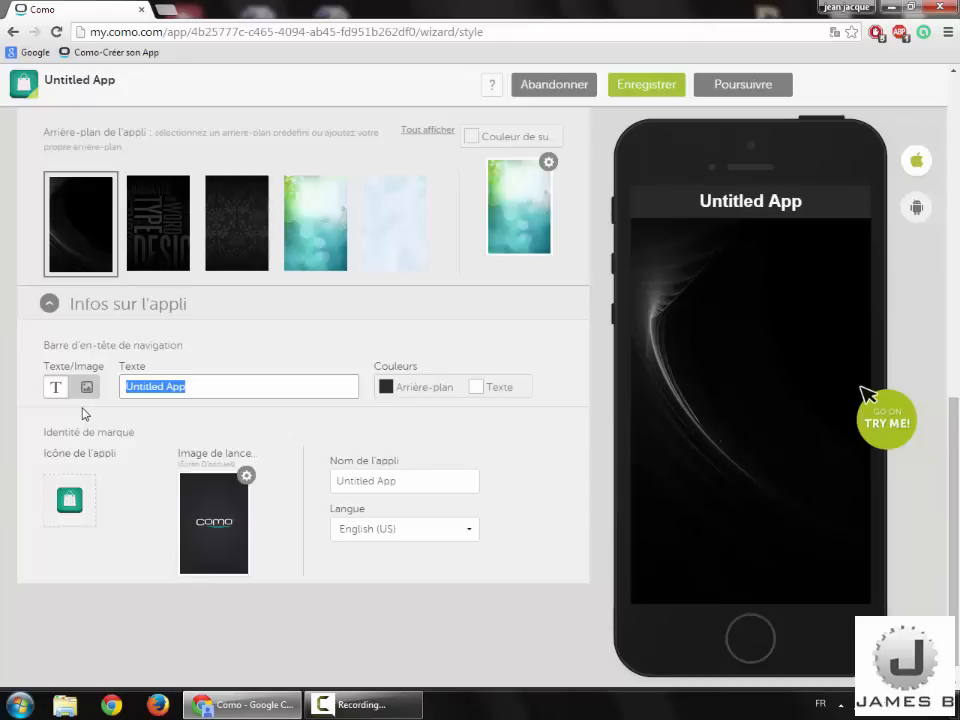
key(BackSpace)
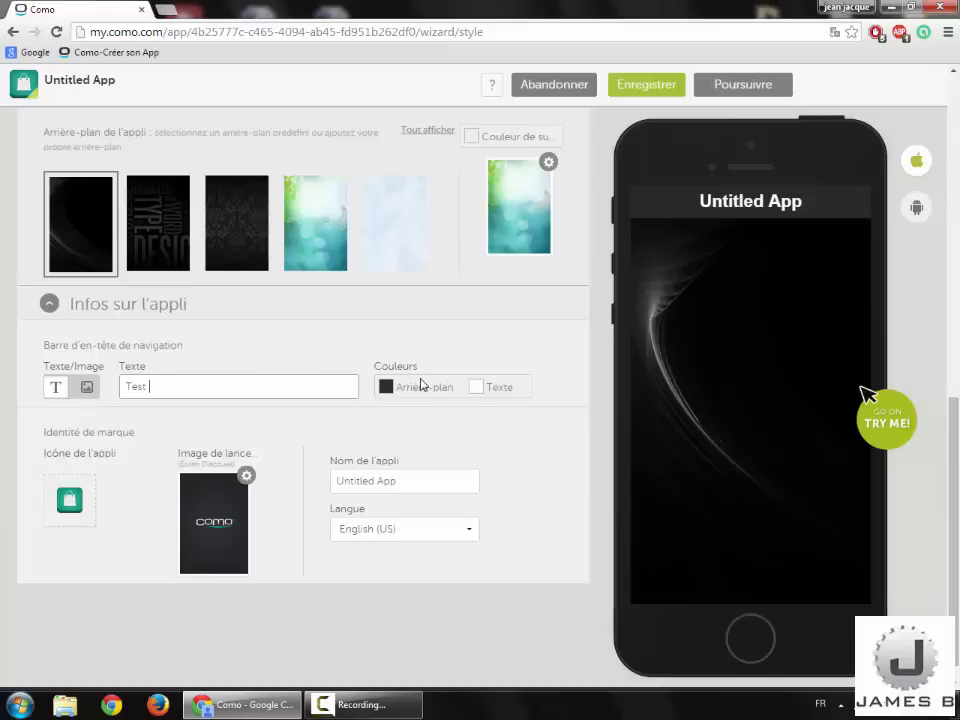
click(387, 390)
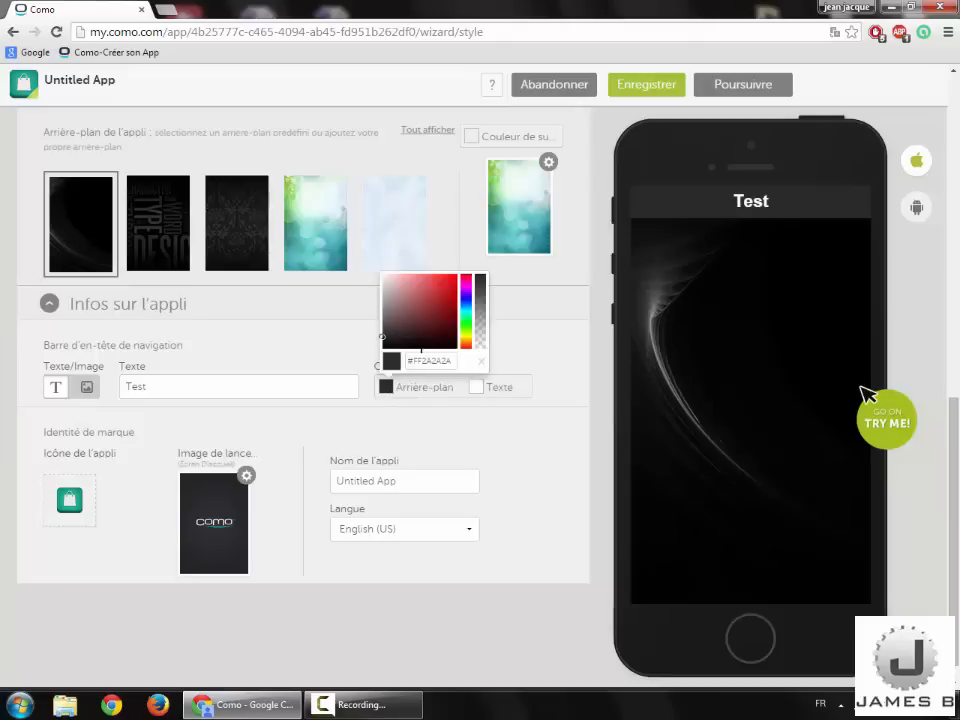
drag(418, 331, 427, 303)
click(481, 399)
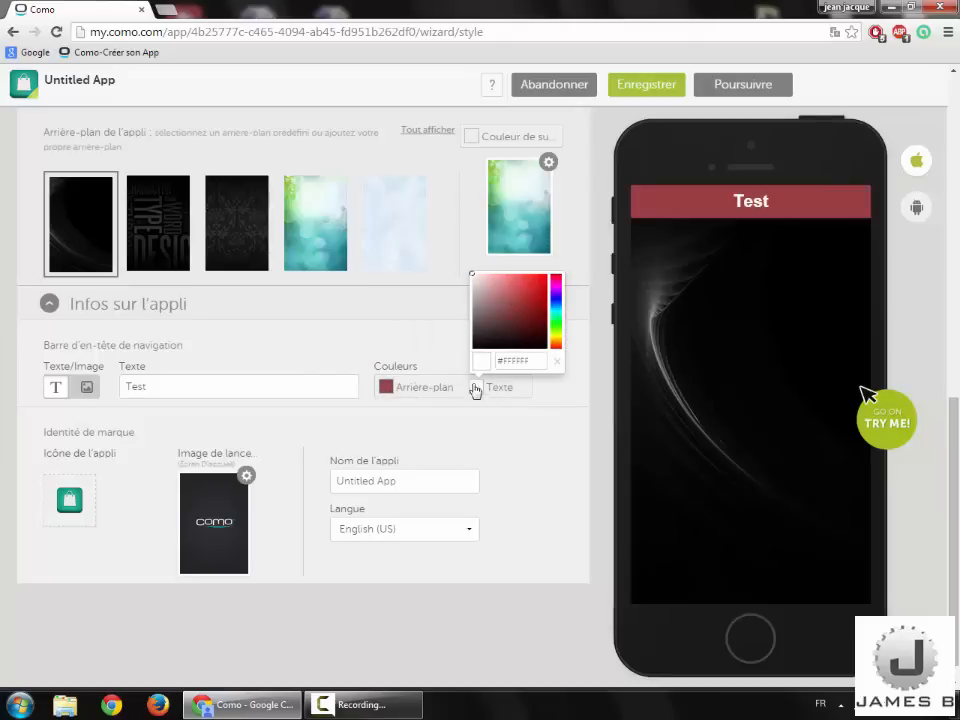
mouse_move(486, 307)
mouse_down()
mouse_move(516, 320)
mouse_move(495, 301)
mouse_up()
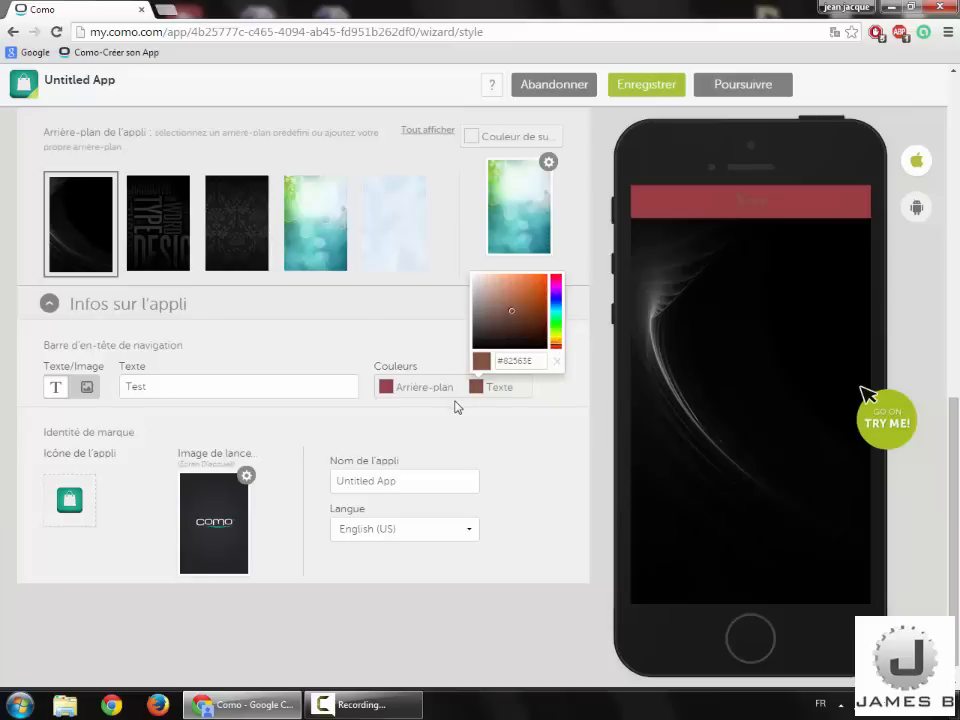
click(421, 430)
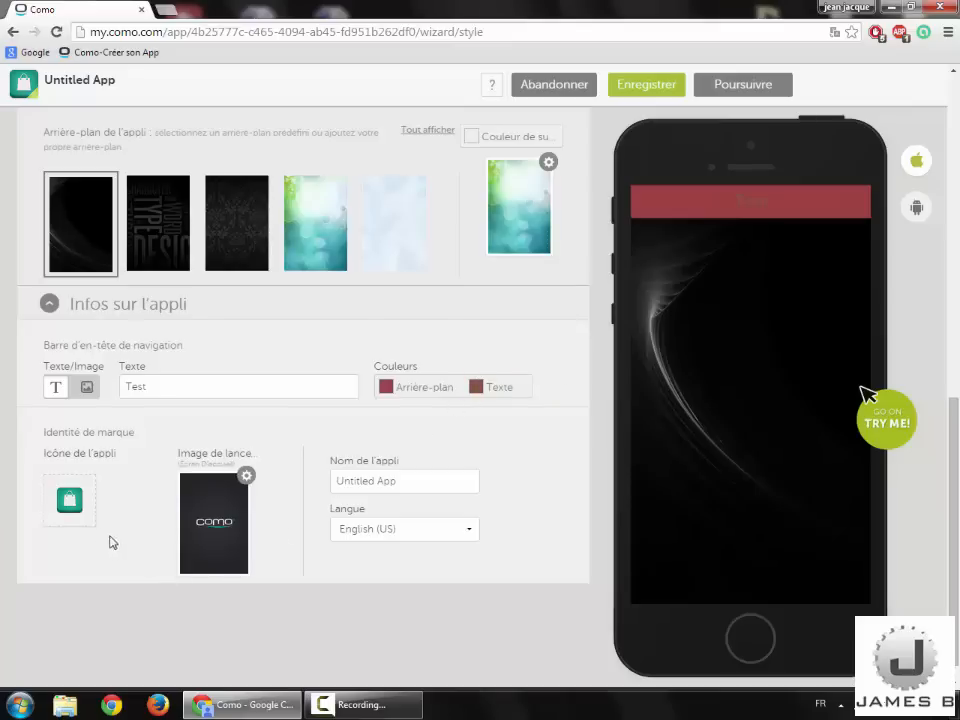
click(86, 517)
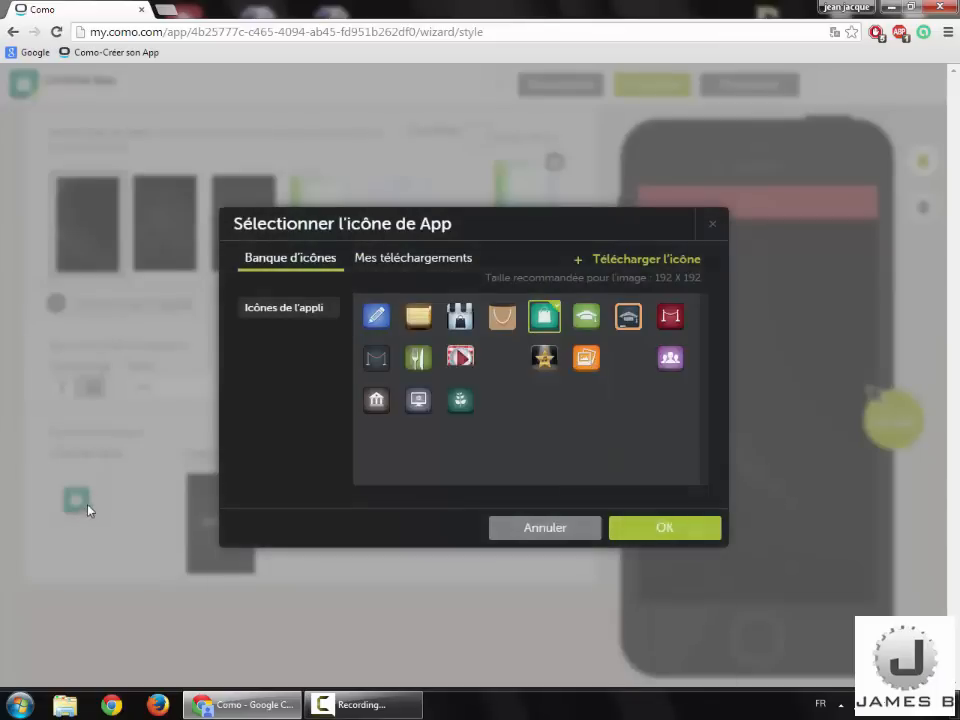
Step: Pick the blue pencil icon from the Banque d'icônes as the app icon
click(436, 262)
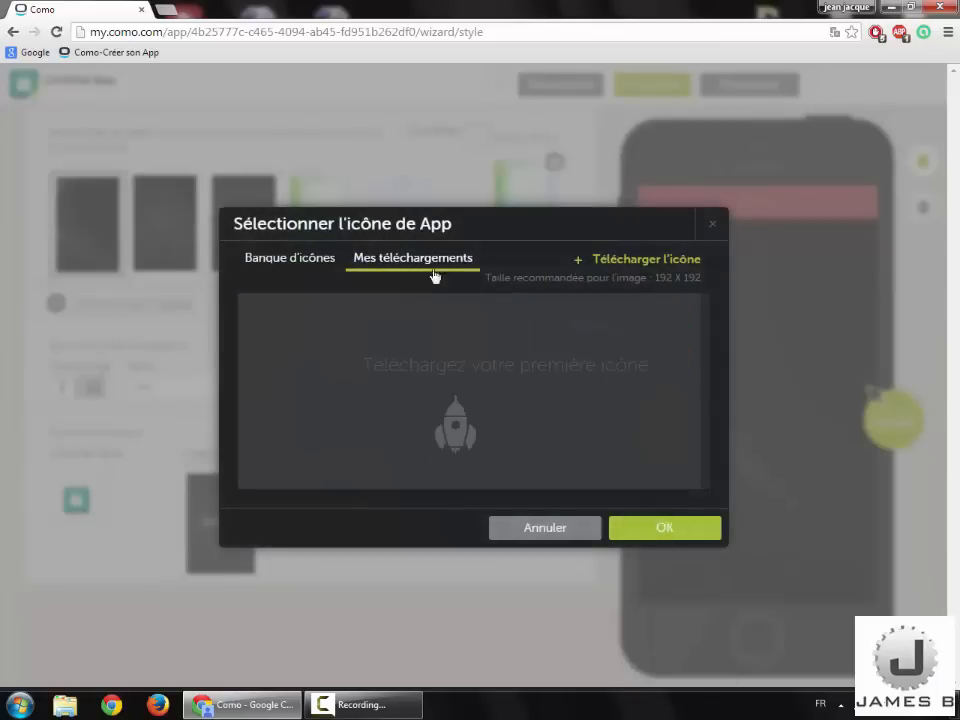
click(318, 266)
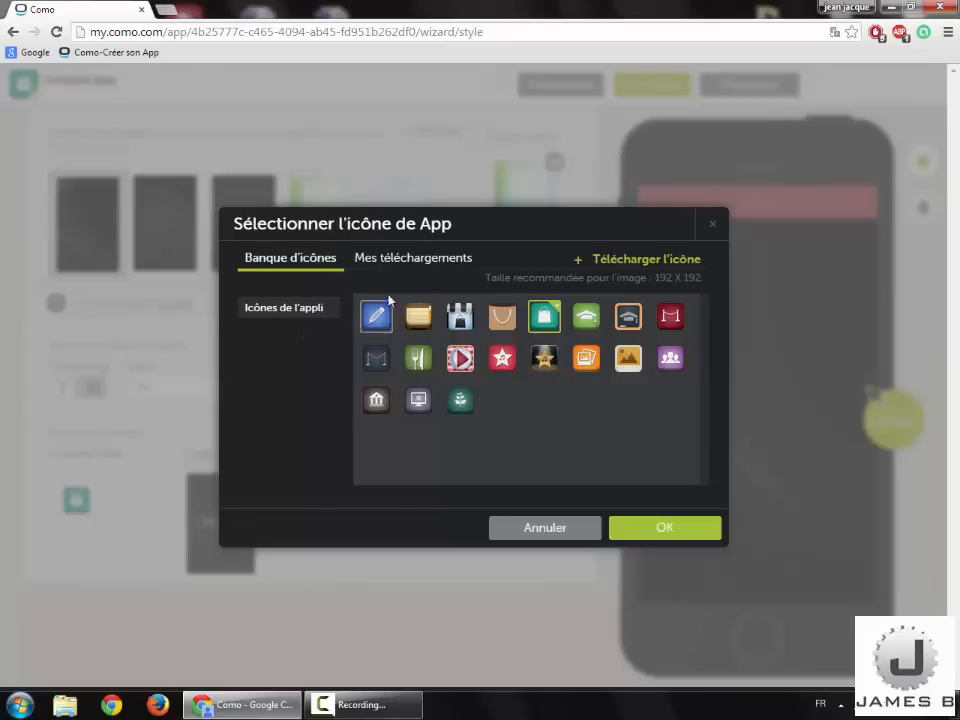
click(380, 315)
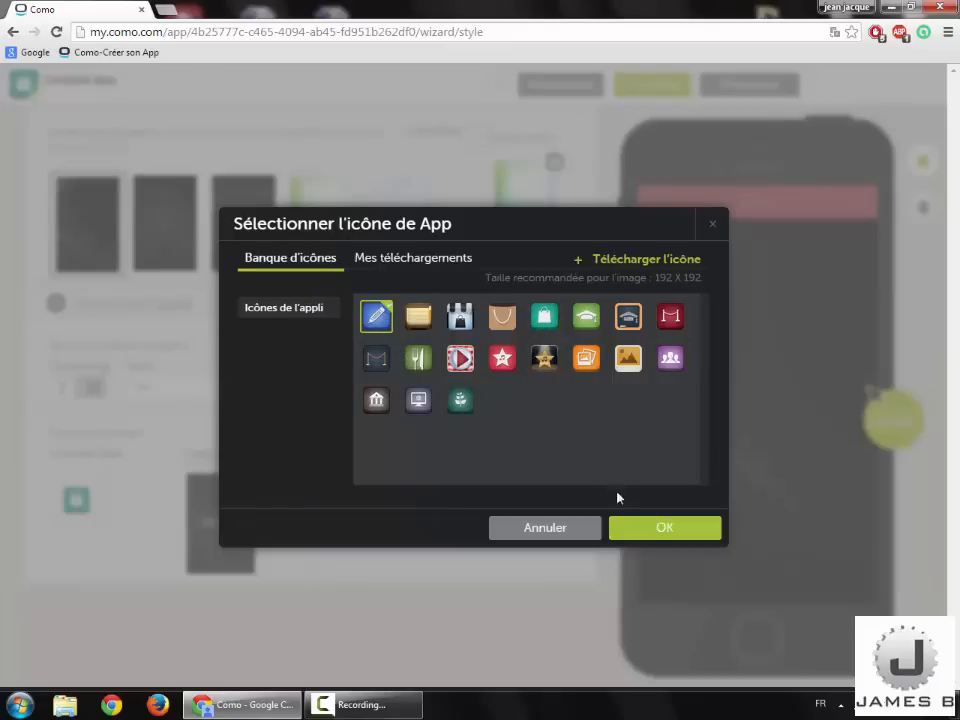
click(670, 528)
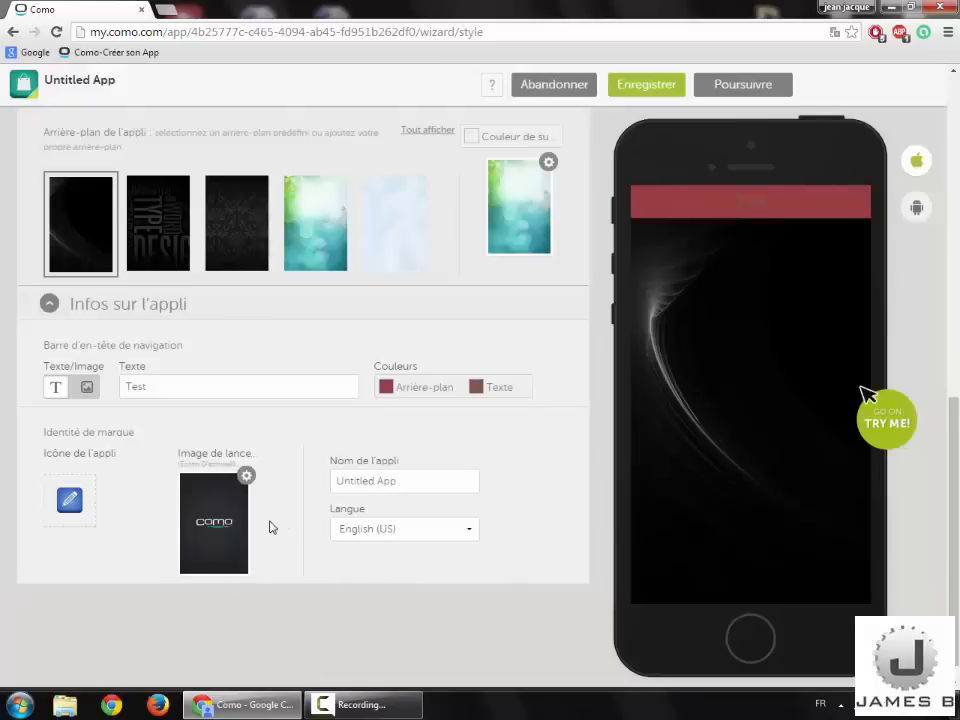
click(222, 477)
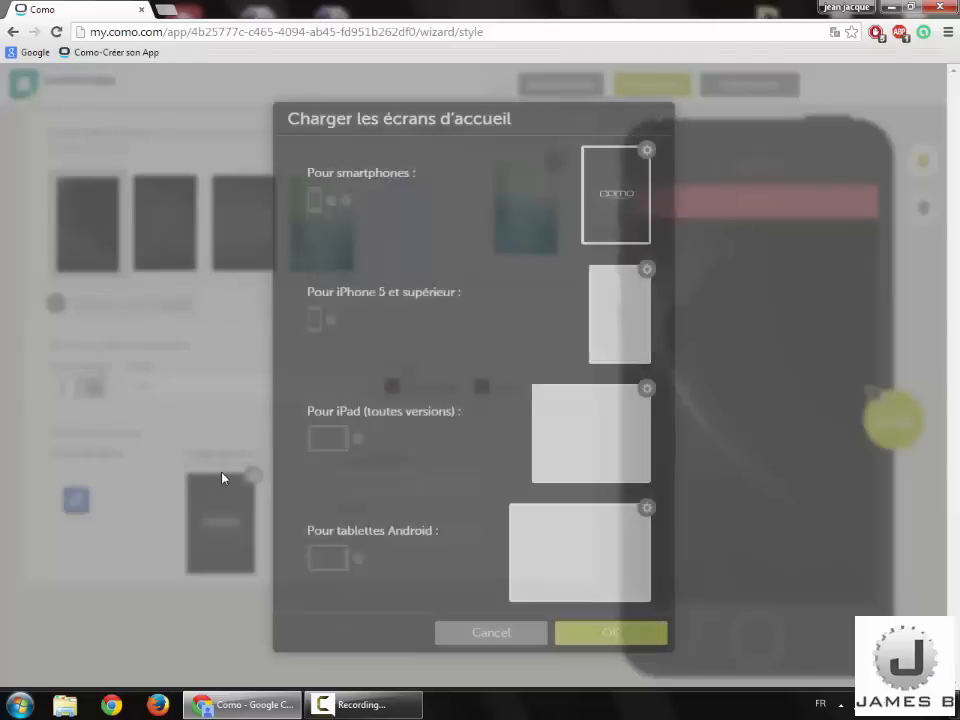
mouse_move(604, 170)
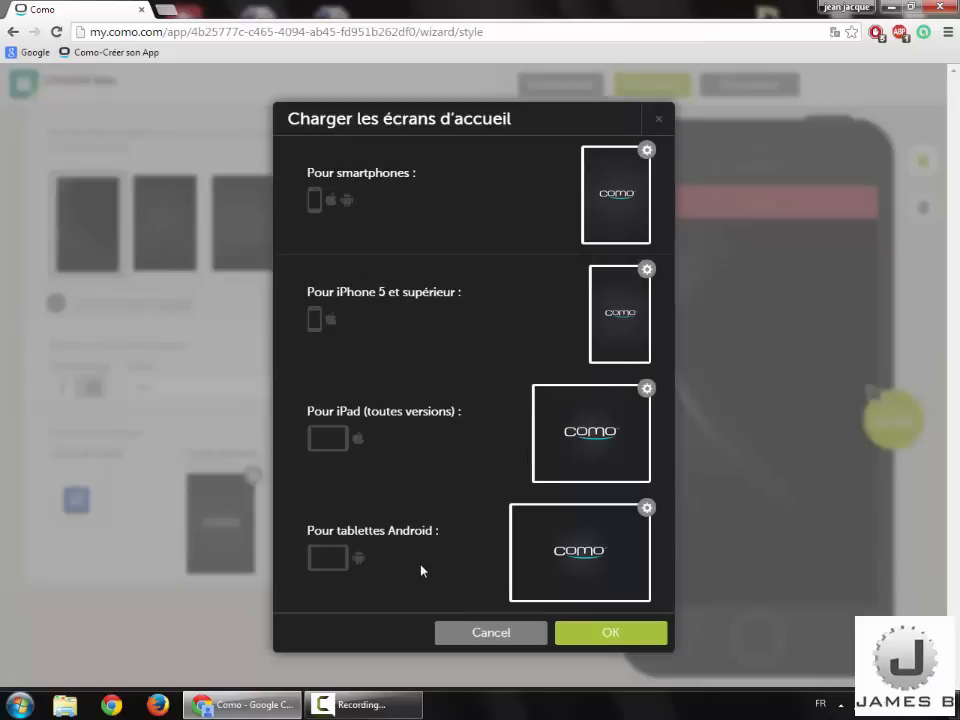
click(440, 635)
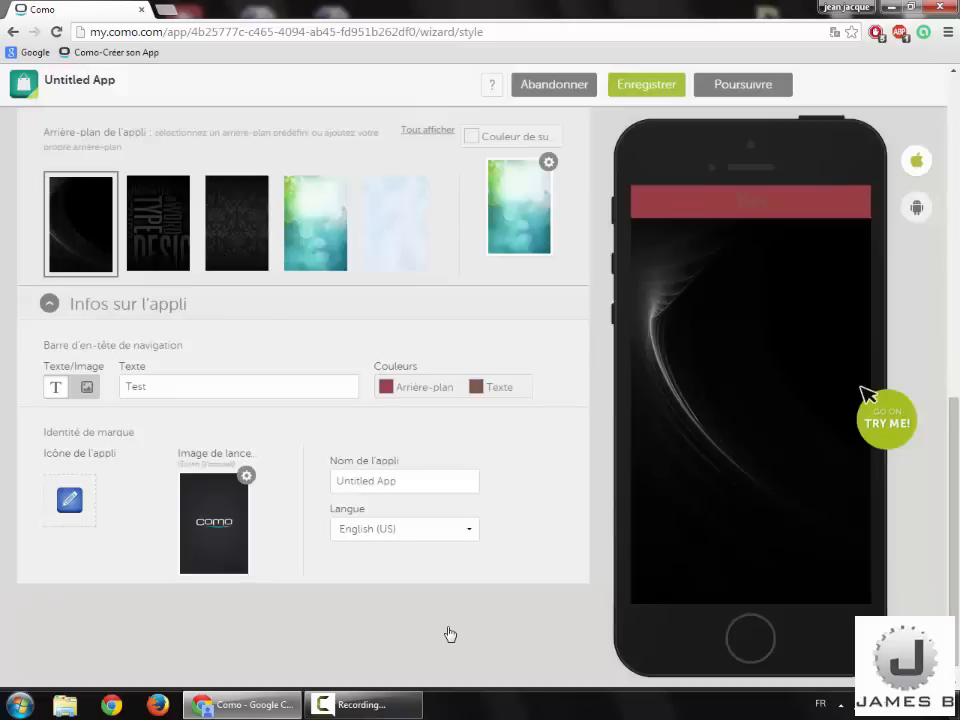
click(219, 506)
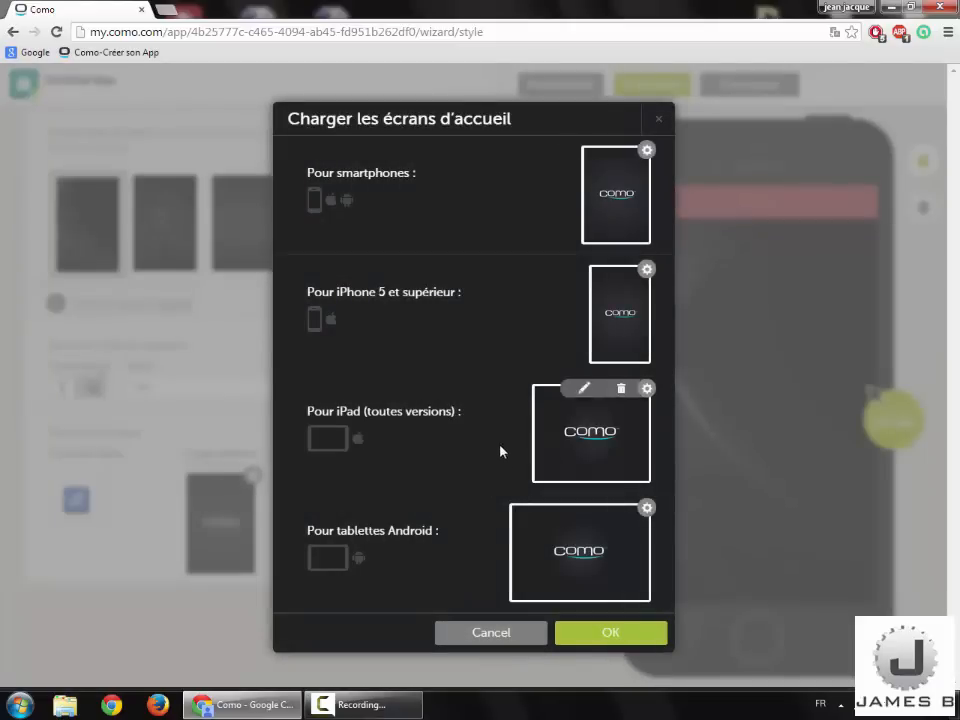
click(480, 634)
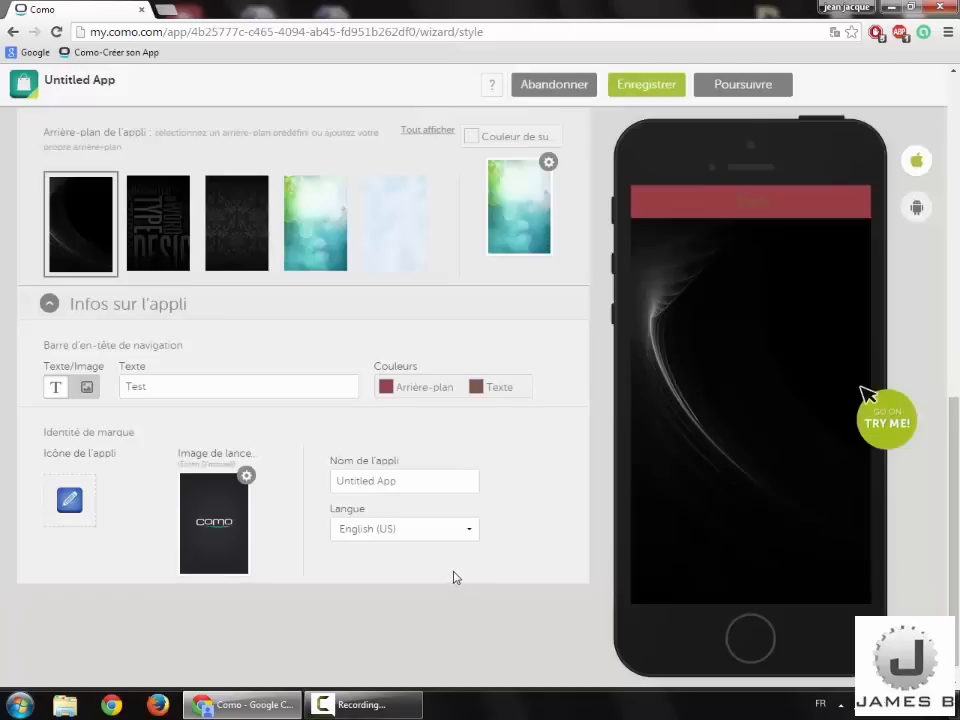
Step: Rename the app to 'Test', set its language to French, and save the changes
drag(414, 480, 309, 480)
key(BackSpace)
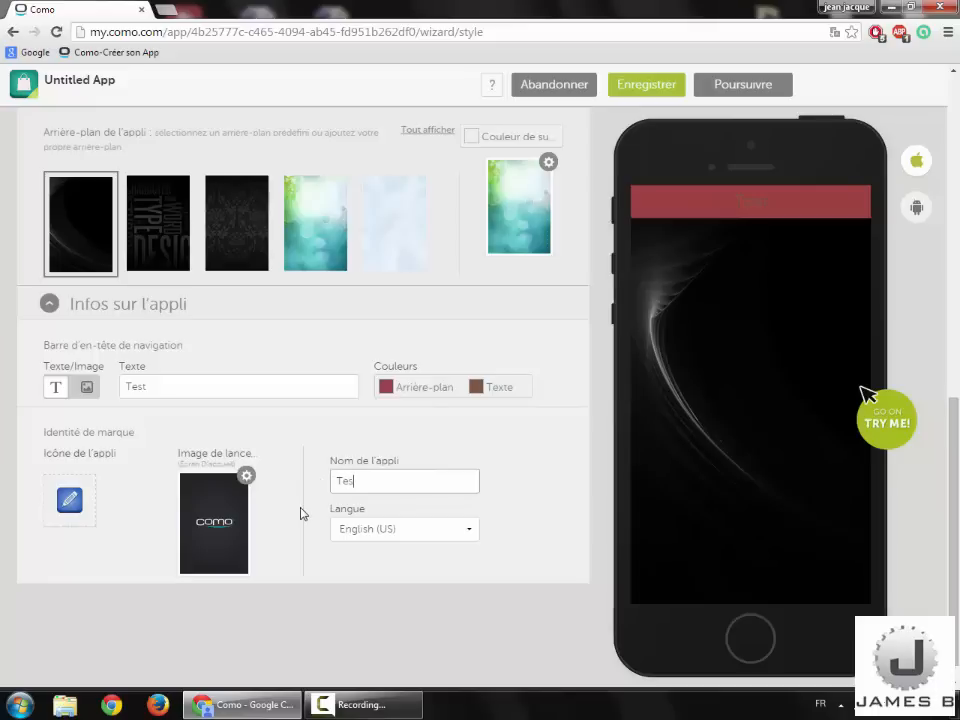
text(Test)
click(392, 529)
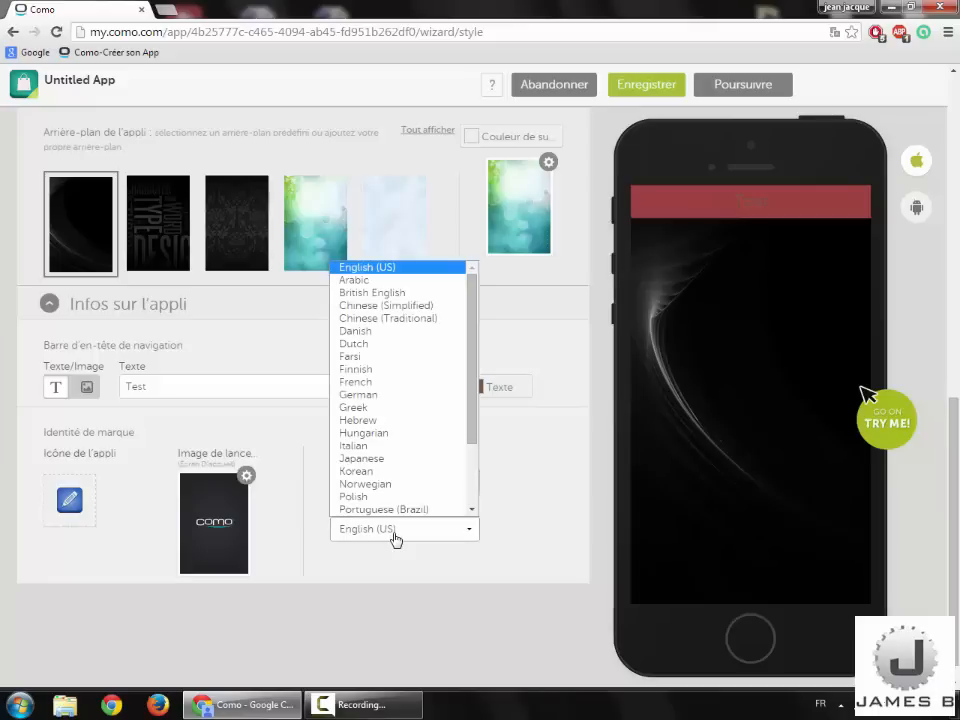
click(392, 382)
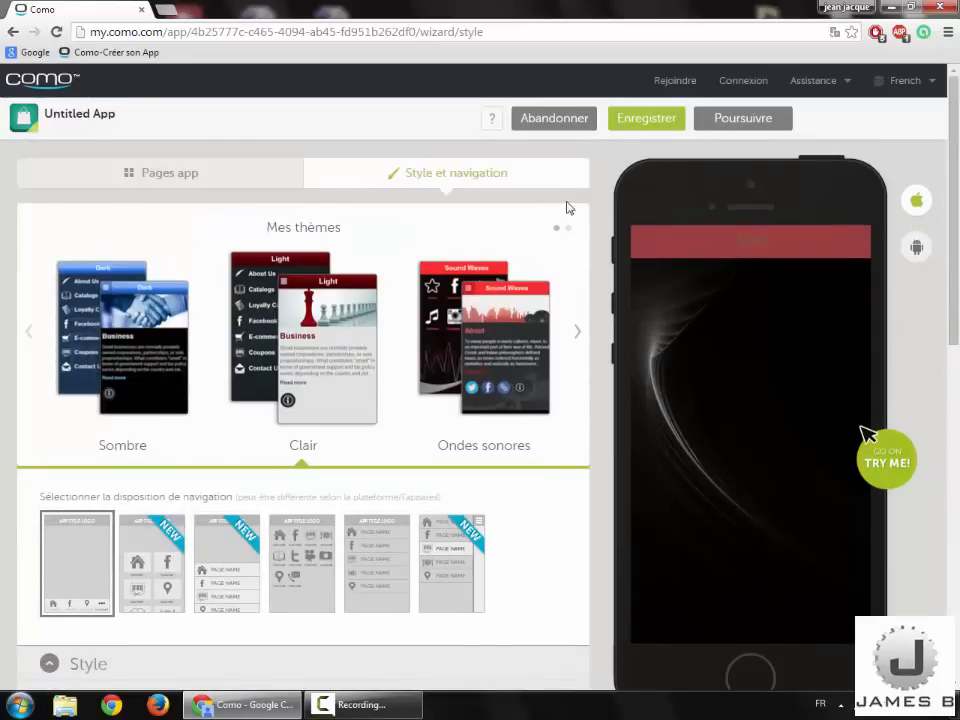
click(666, 120)
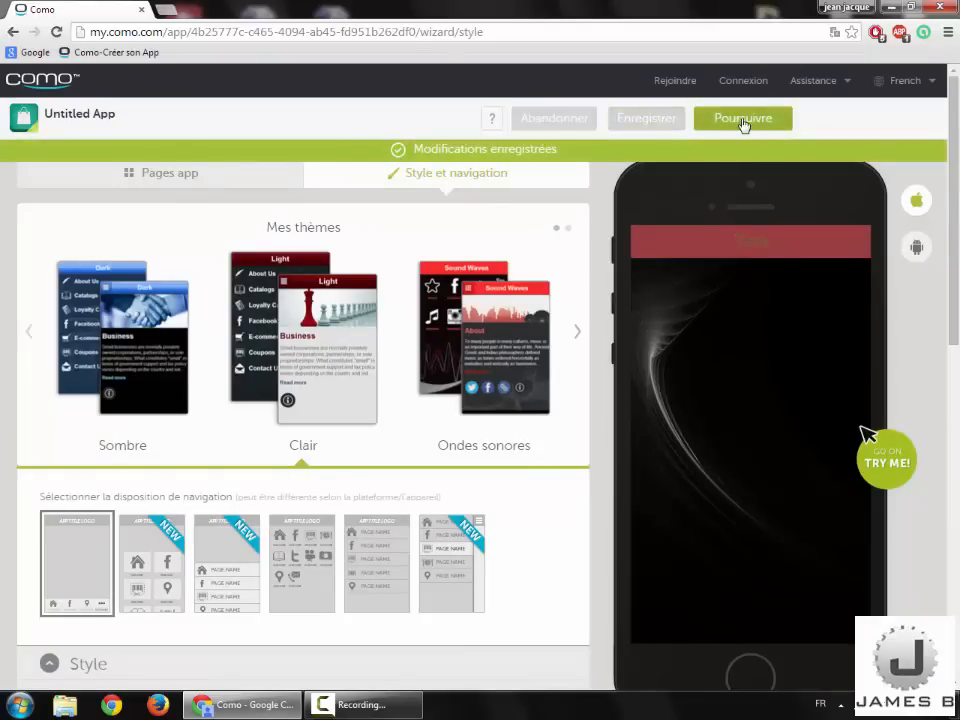
click(744, 122)
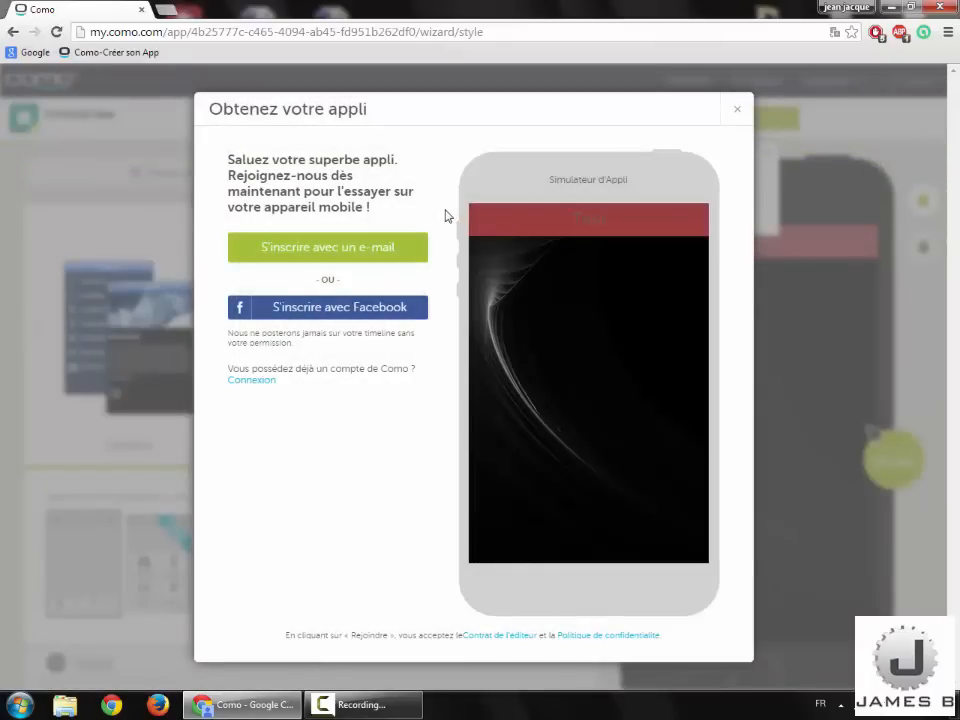
Step: Sign up with an e-mail address and an account password, then submit the registration
click(397, 240)
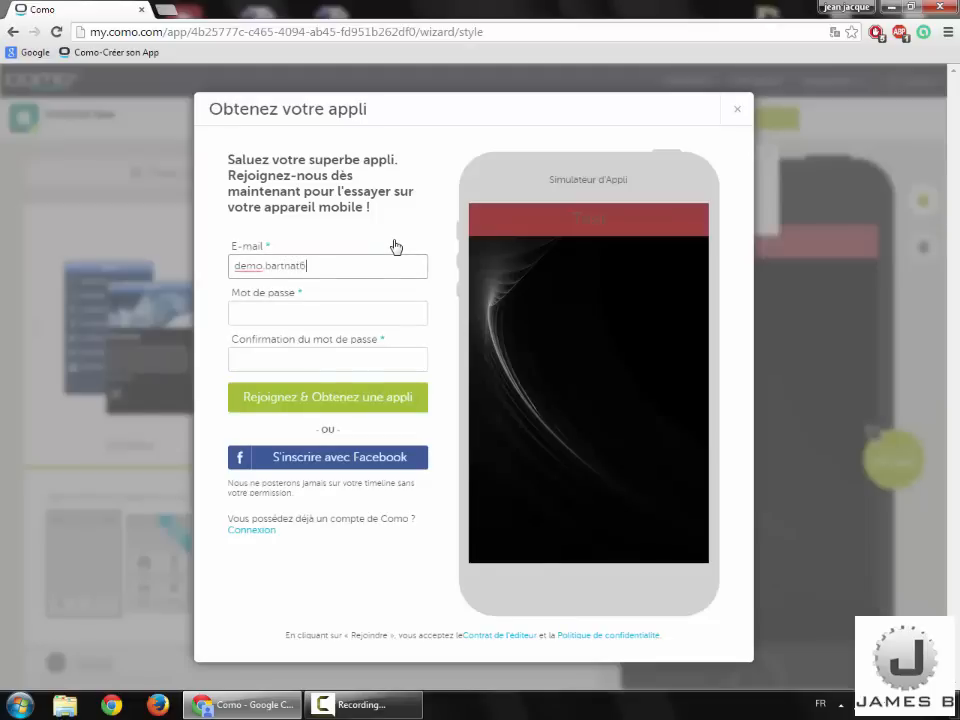
click(351, 315)
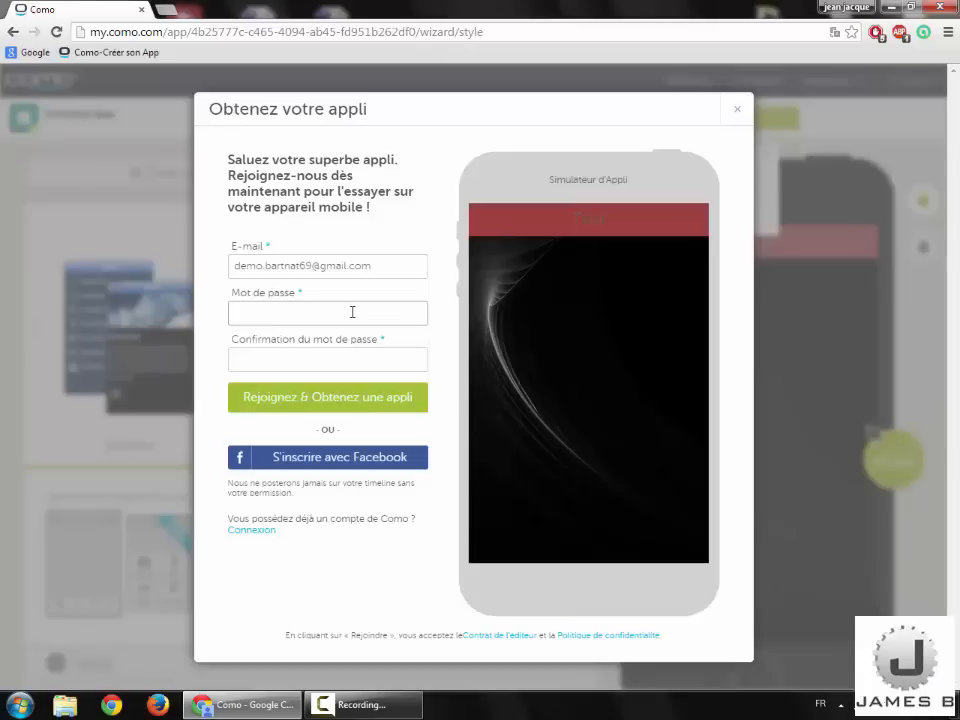
click(340, 358)
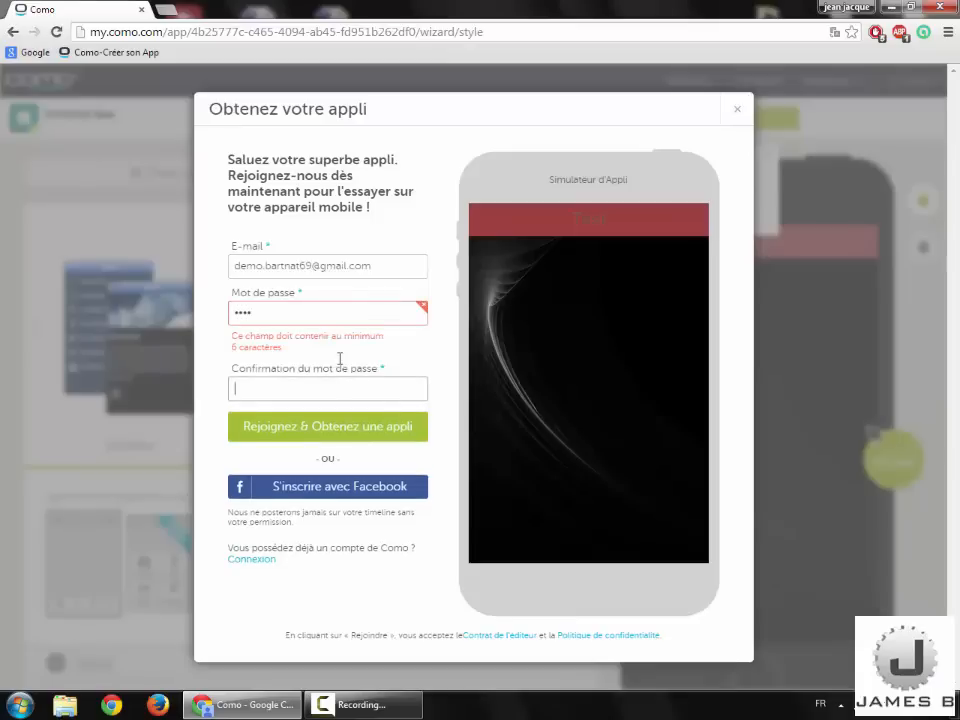
click(334, 313)
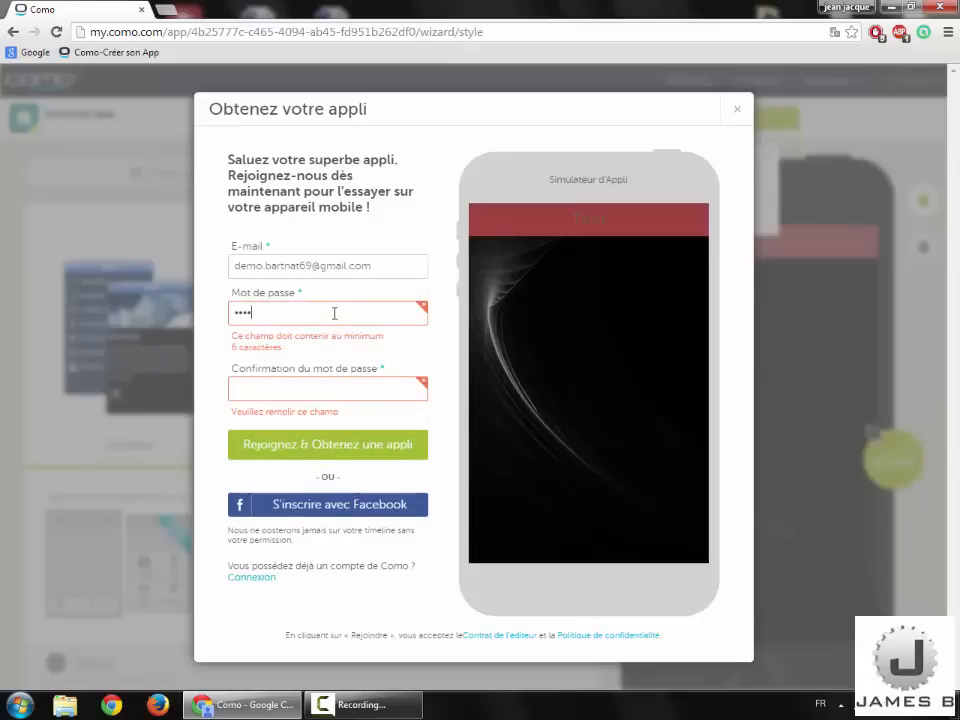
text(56)
click(334, 362)
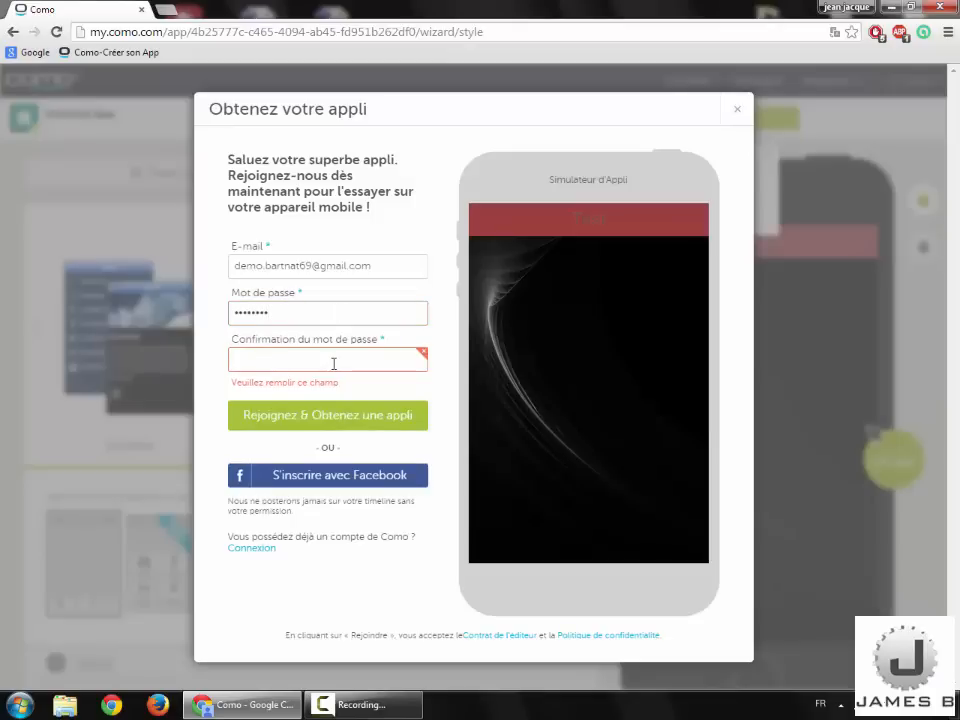
text(123456)
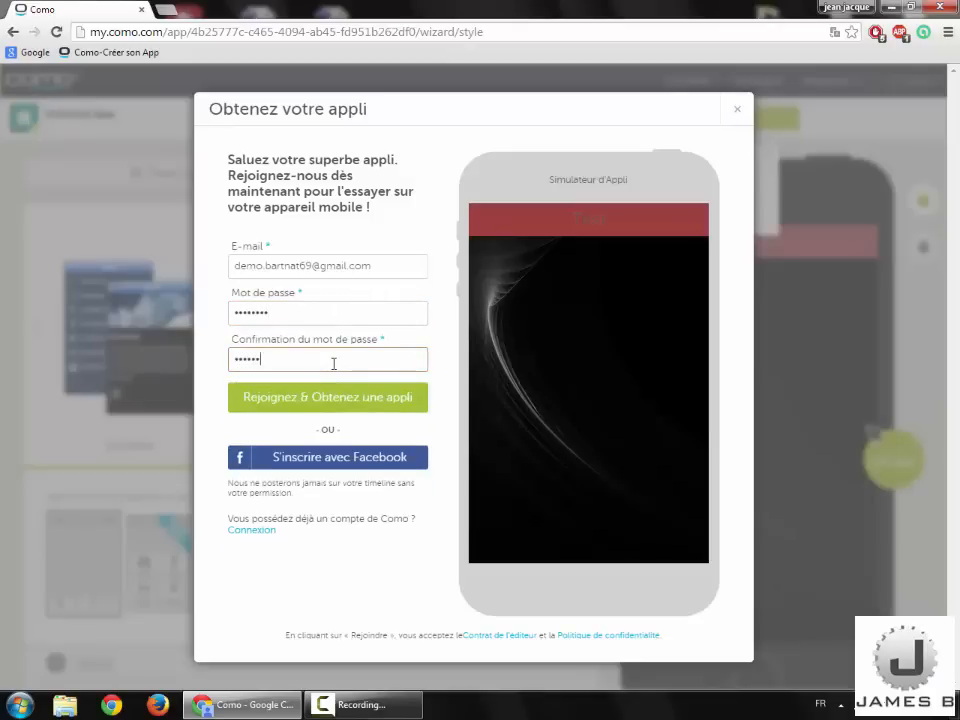
text(78)
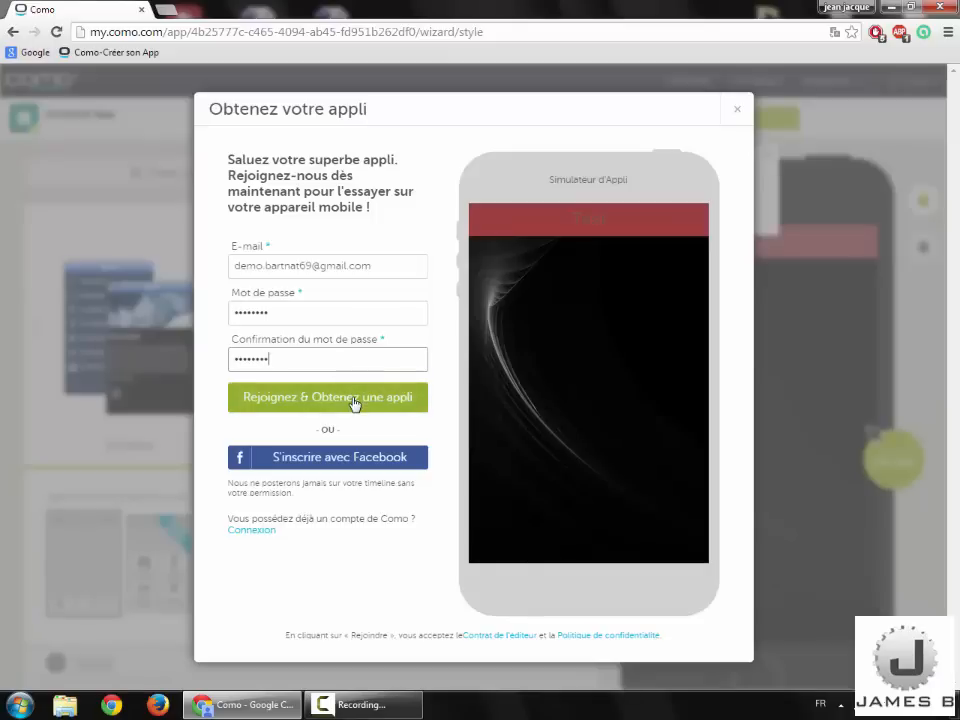
click(355, 401)
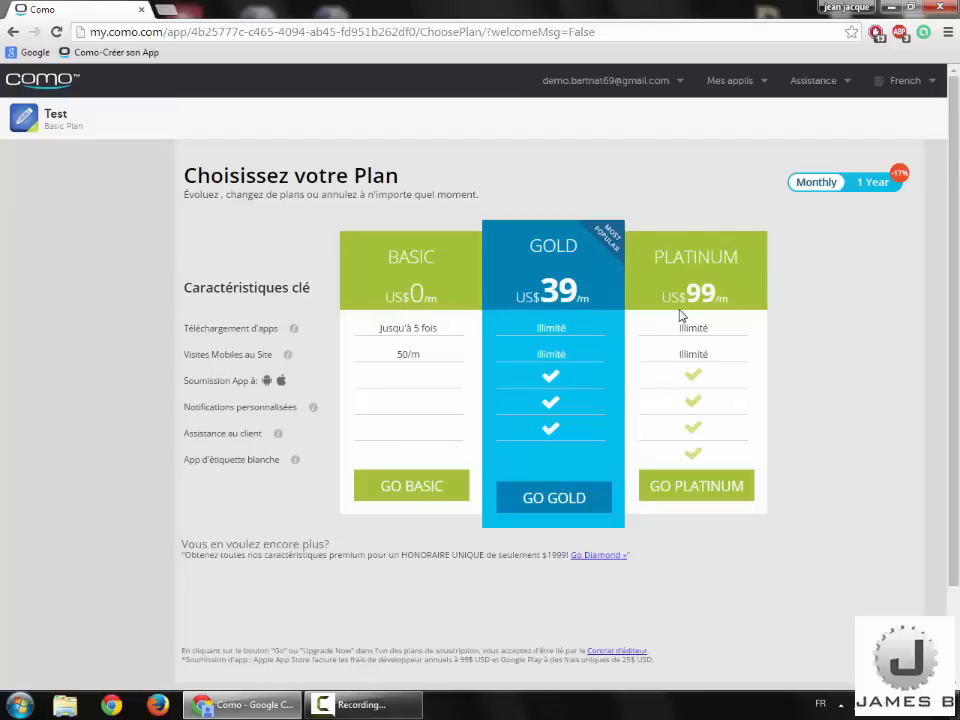
Step: Put the app Test on the free Basic plan via GO BASIC
click(423, 487)
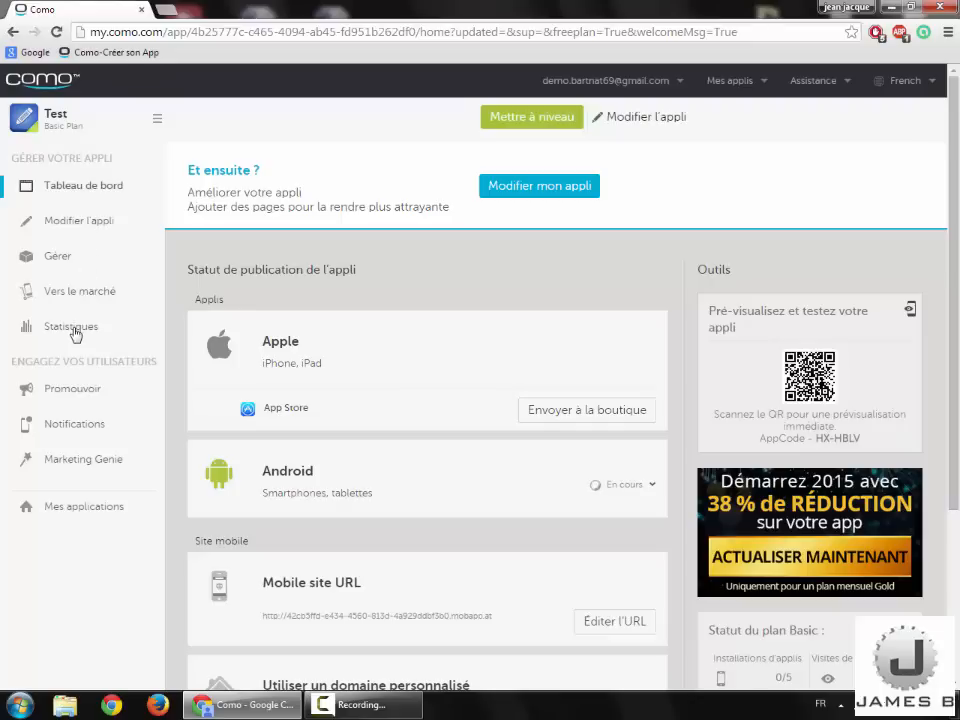
Step: Reopen the Test app's page editor from the Modifier l'appli sidebar entry
click(104, 227)
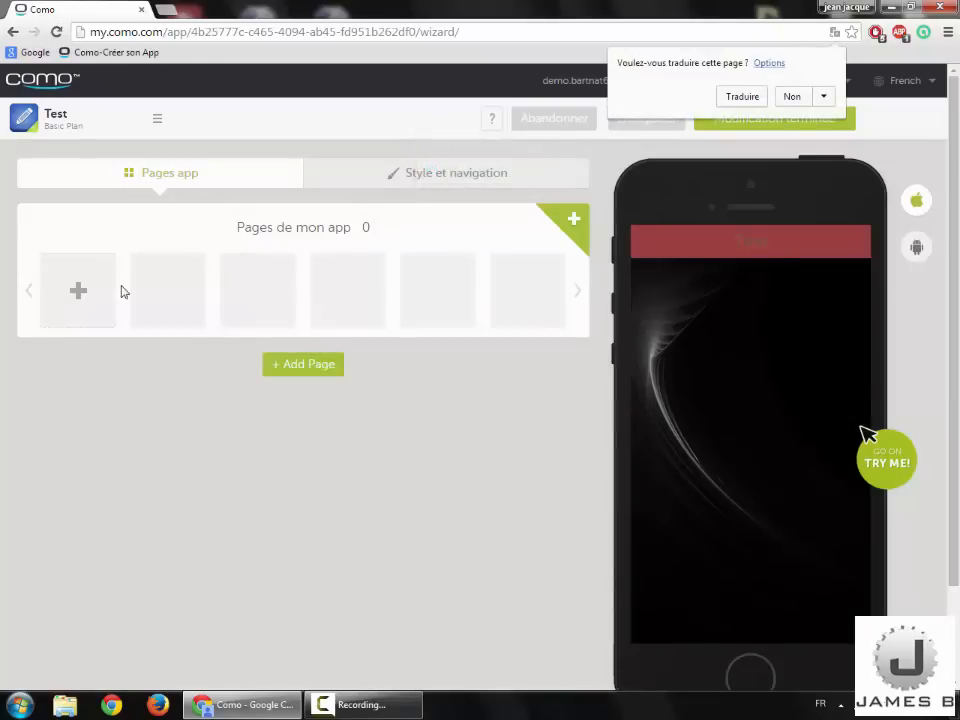
Step: Browse the Média, Social, À propos and Monétisation page types, then add a Photos page
click(91, 308)
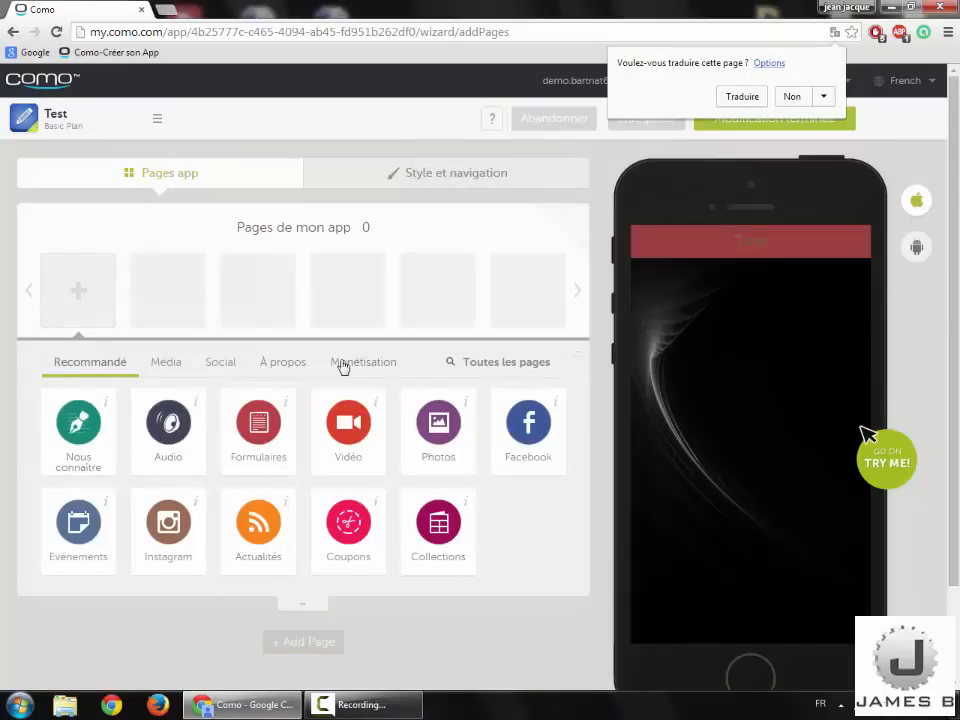
click(167, 368)
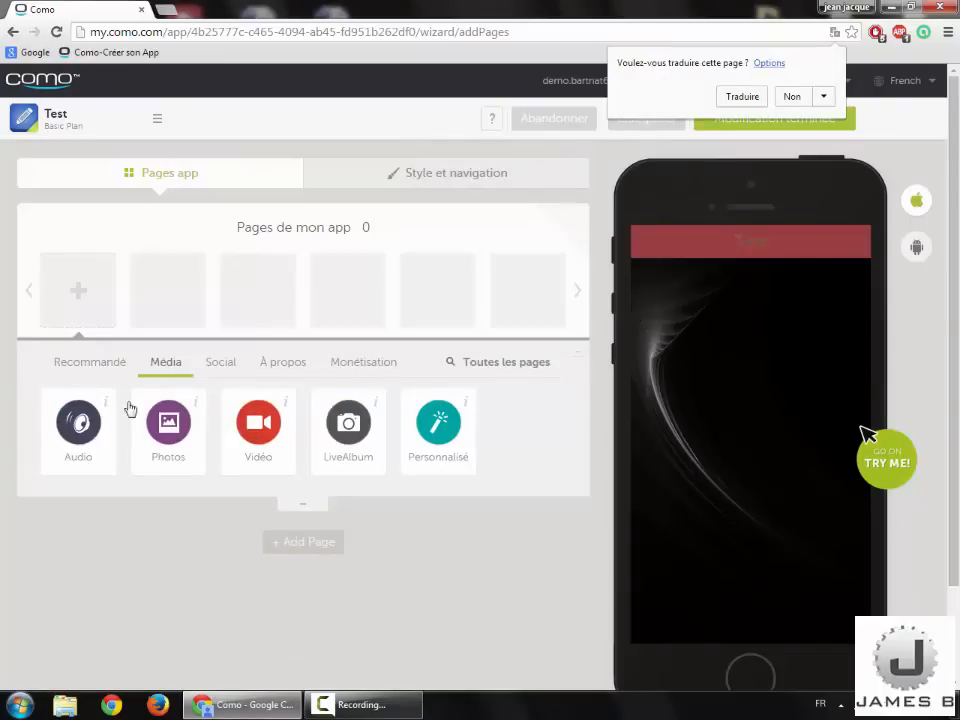
click(226, 364)
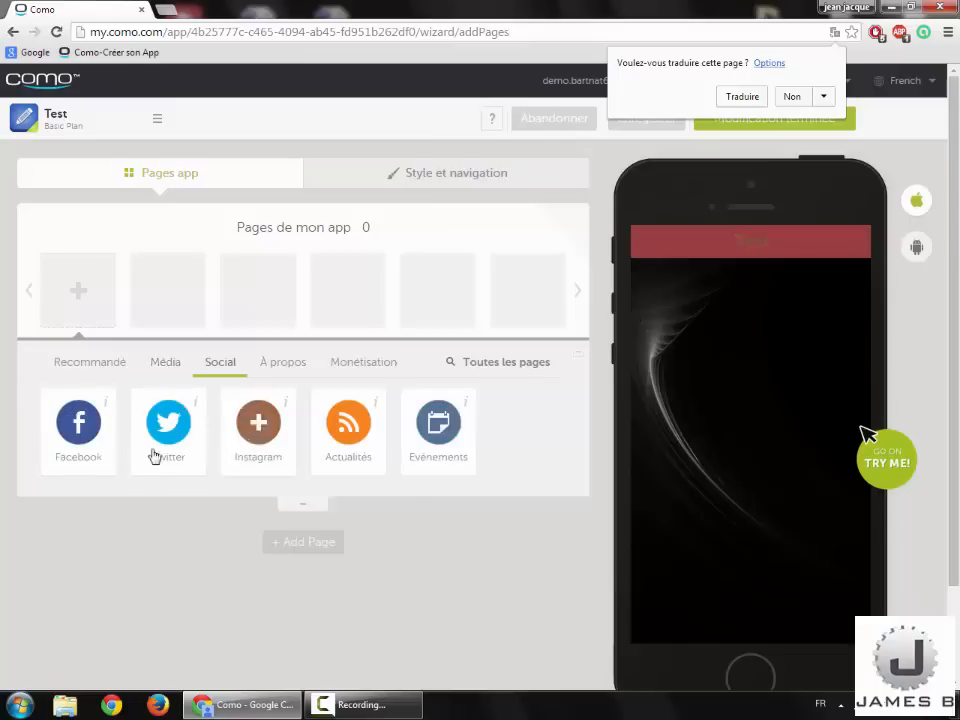
click(300, 368)
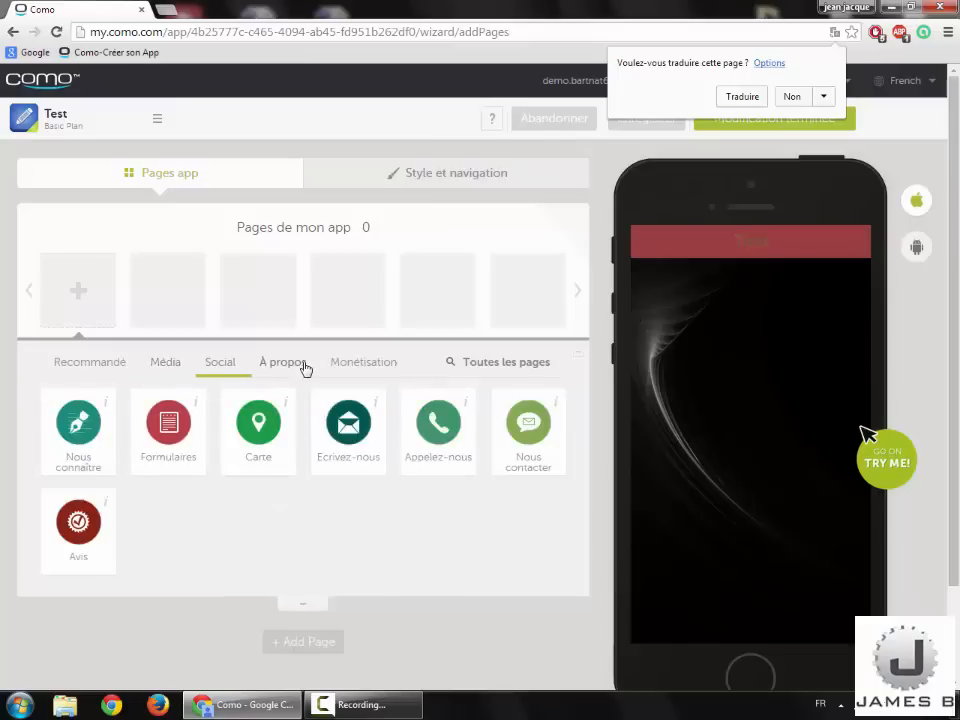
click(355, 372)
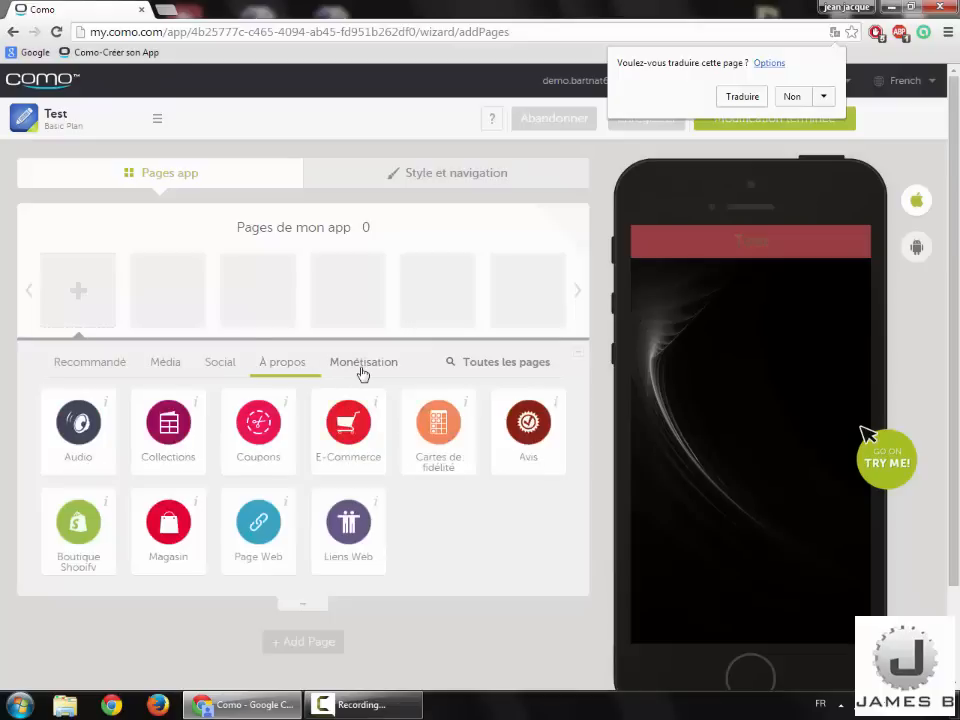
click(110, 375)
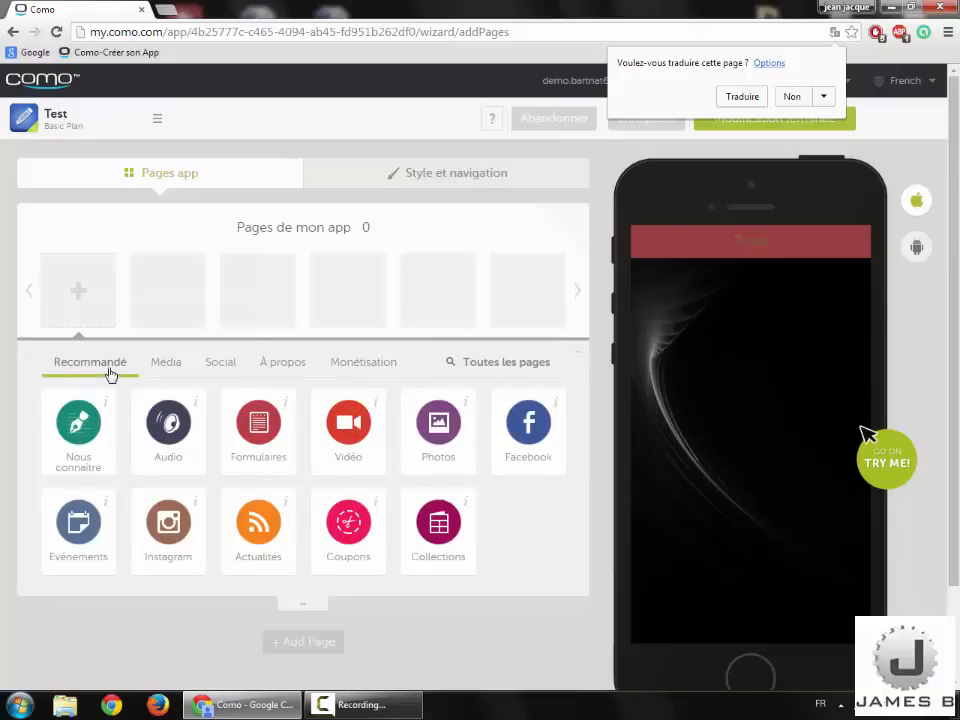
click(450, 454)
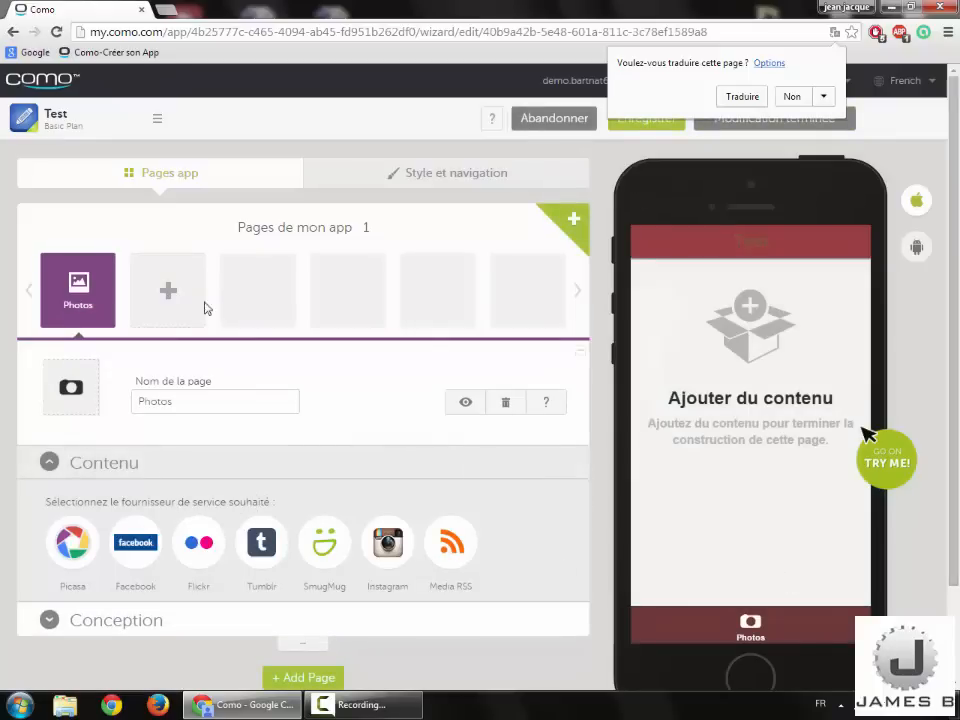
scroll(166, 574, down, 1)
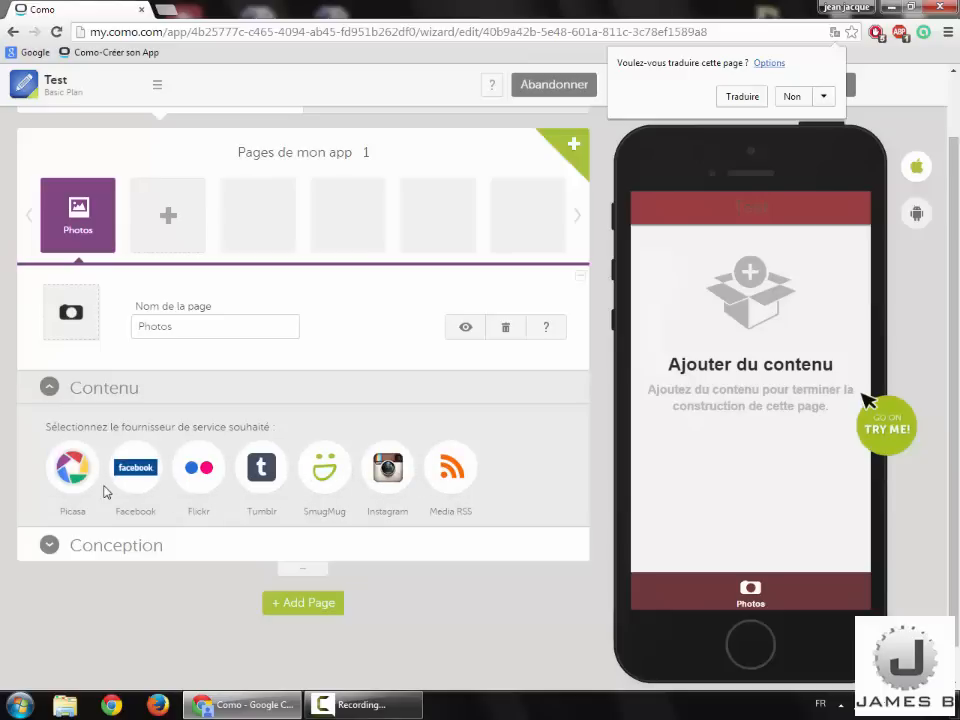
scroll(105, 490, up, 2)
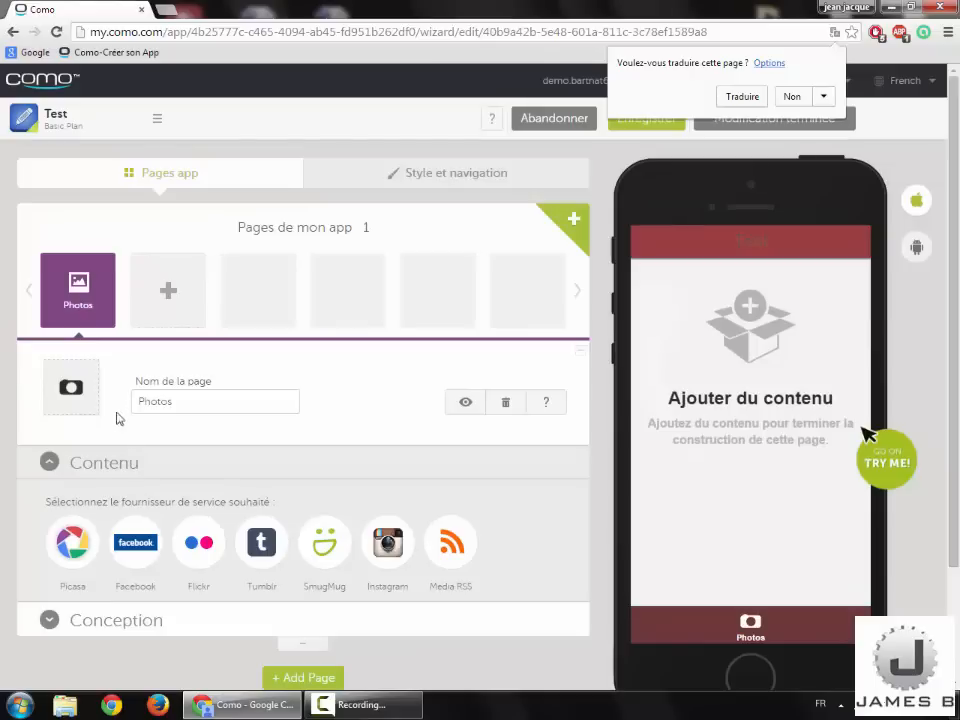
Step: Open the page catalogue for a second page, comparing tabs and ending on Média
click(152, 297)
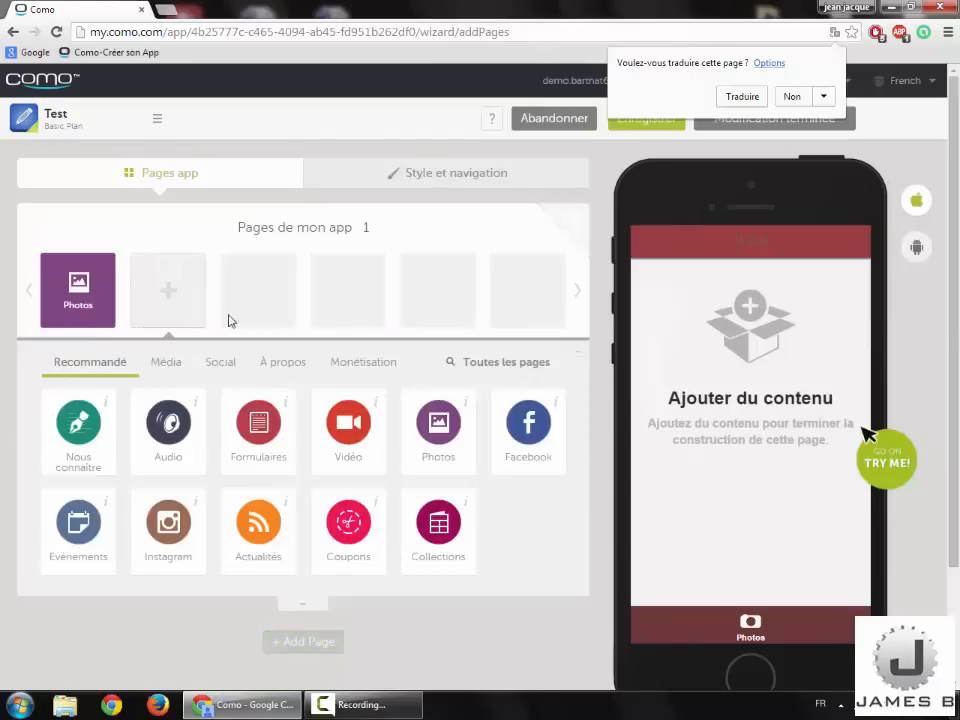
click(360, 364)
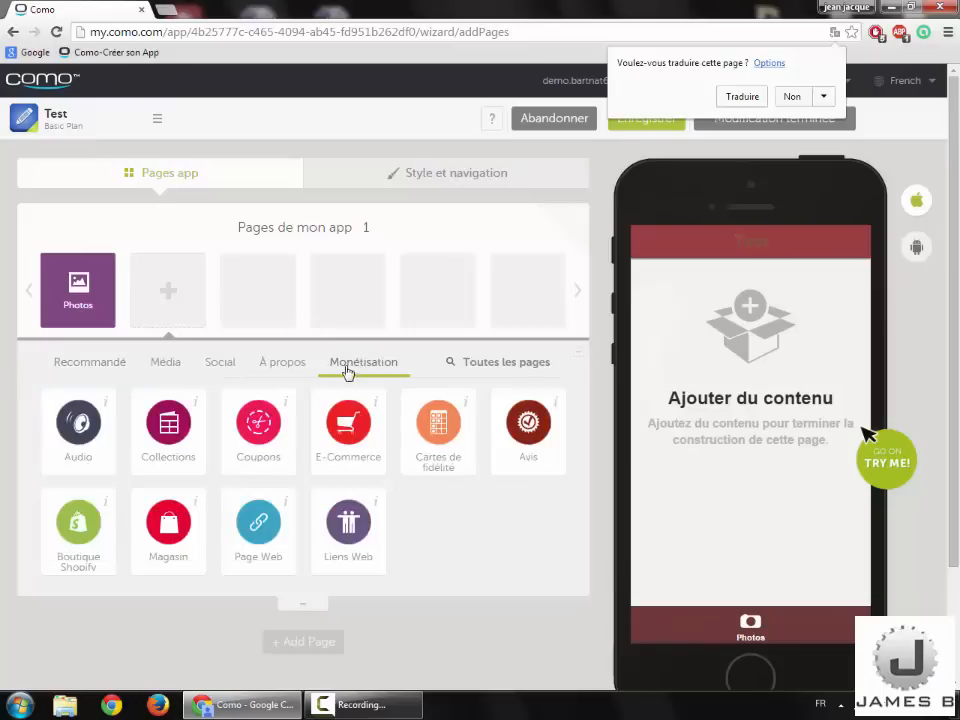
click(273, 366)
click(103, 368)
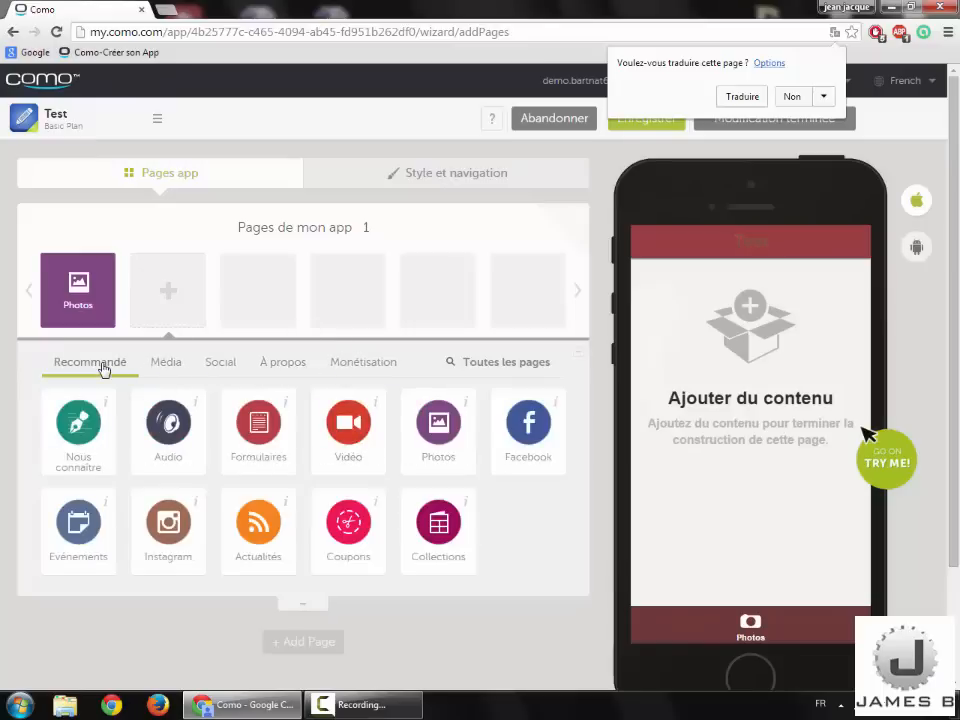
click(378, 364)
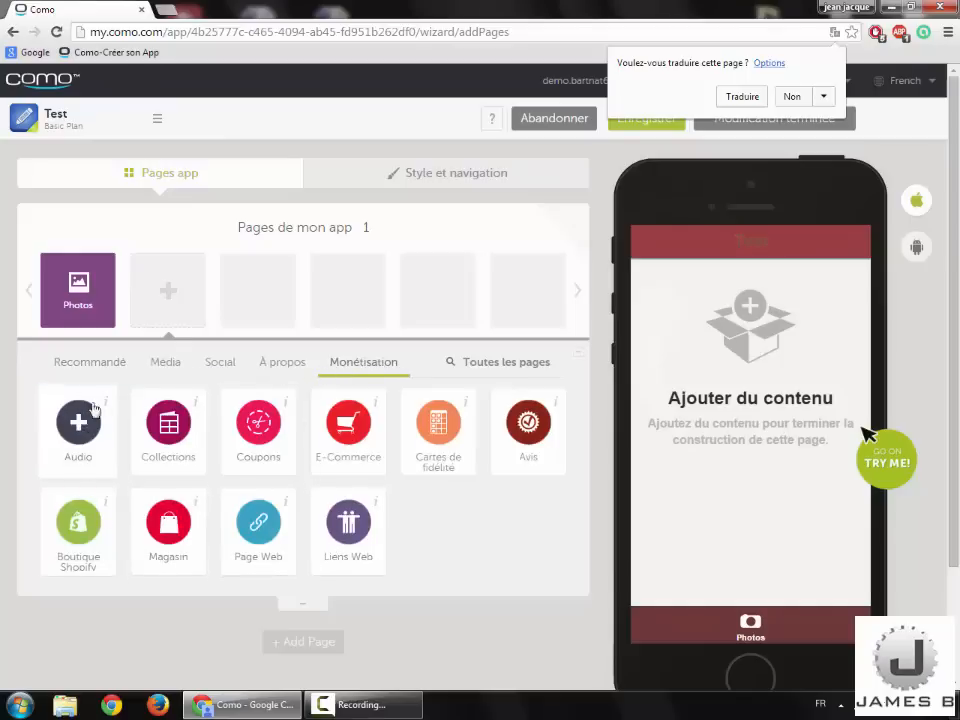
click(106, 367)
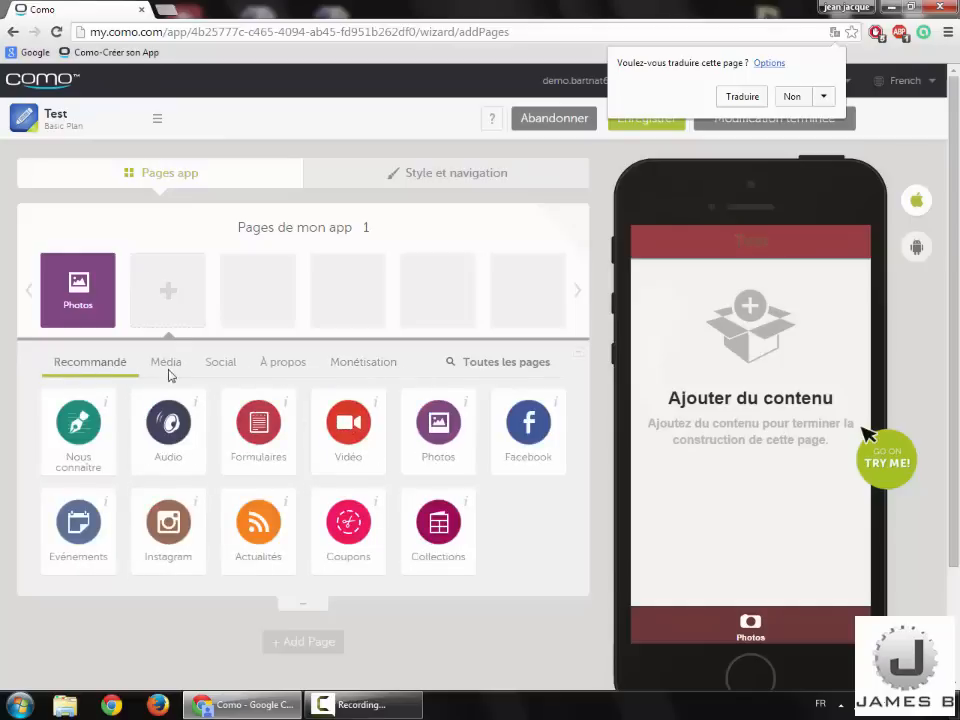
click(168, 371)
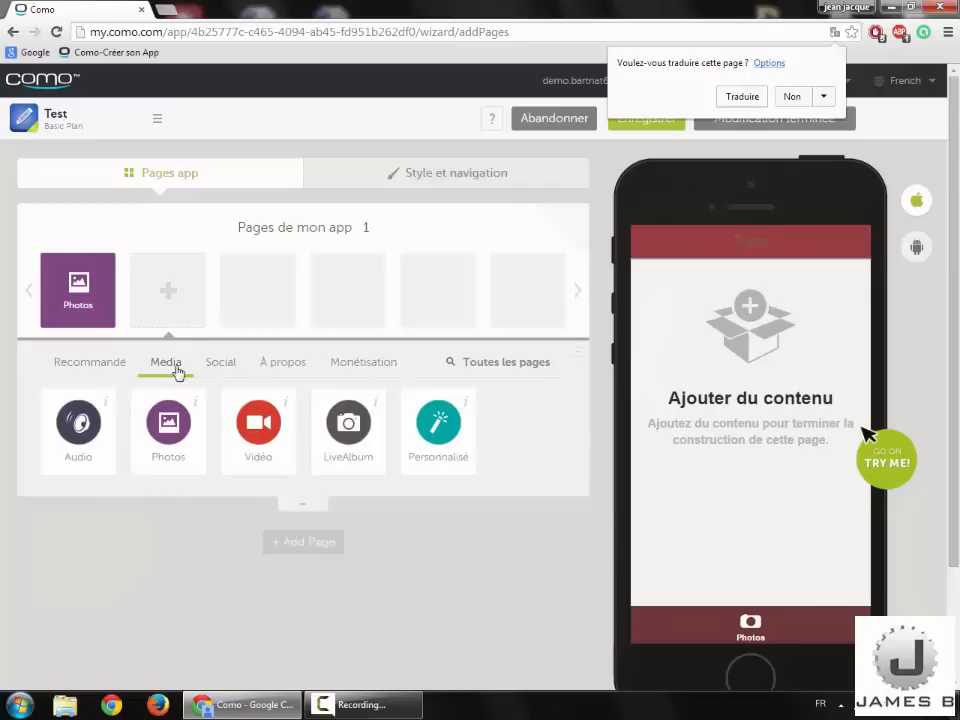
click(438, 424)
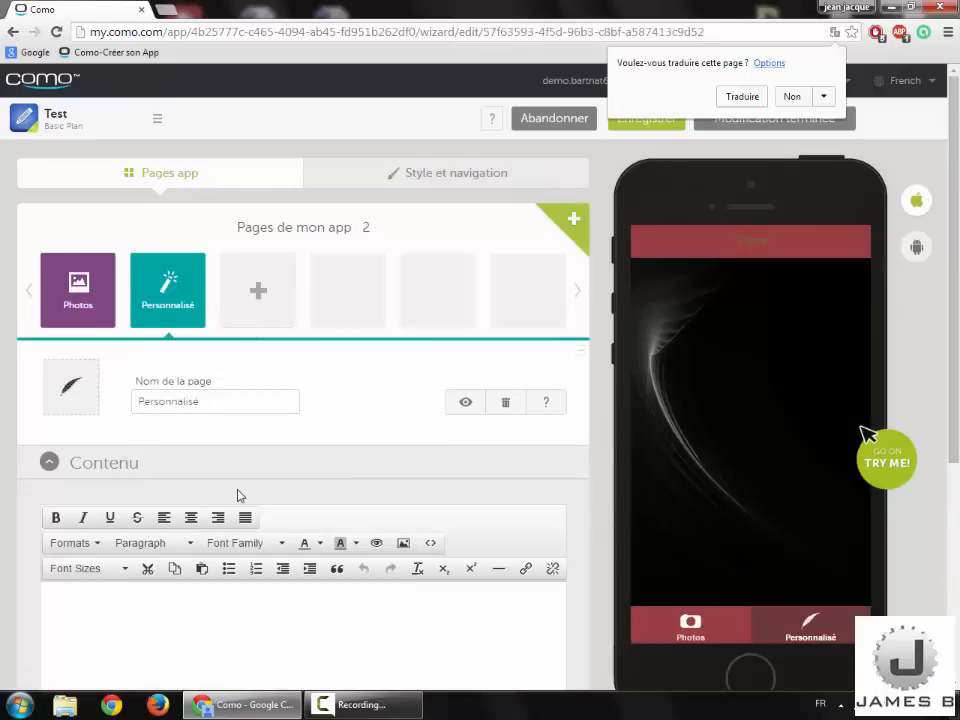
scroll(237, 493, down, 2)
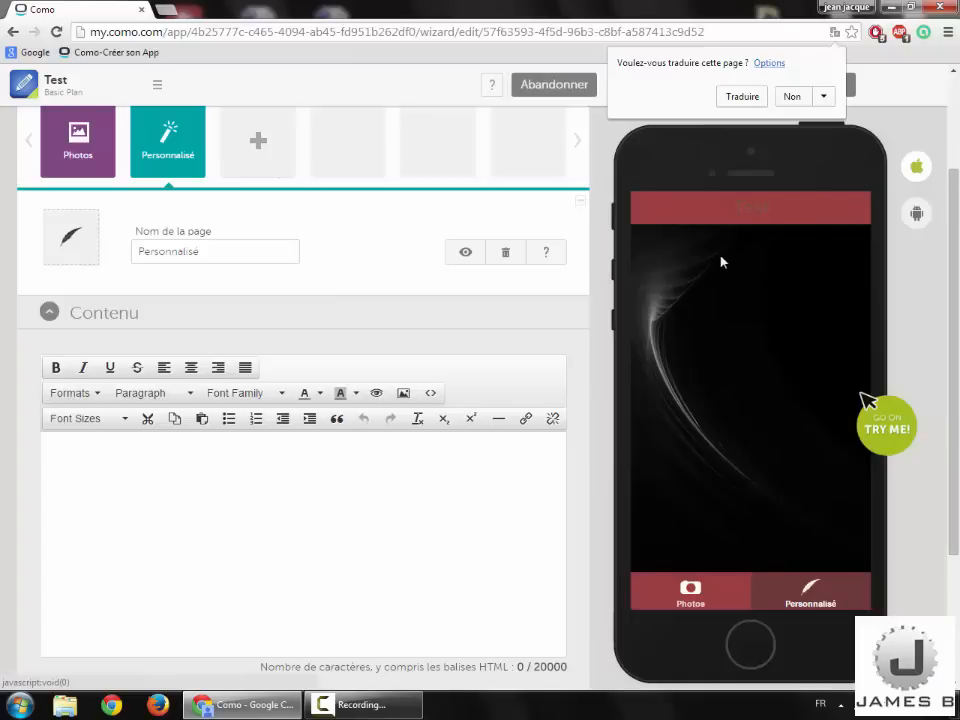
Step: Preview the app on iPhone 4, iPhone 5 and iPad, declining the translation prompt
mouse_move(914, 169)
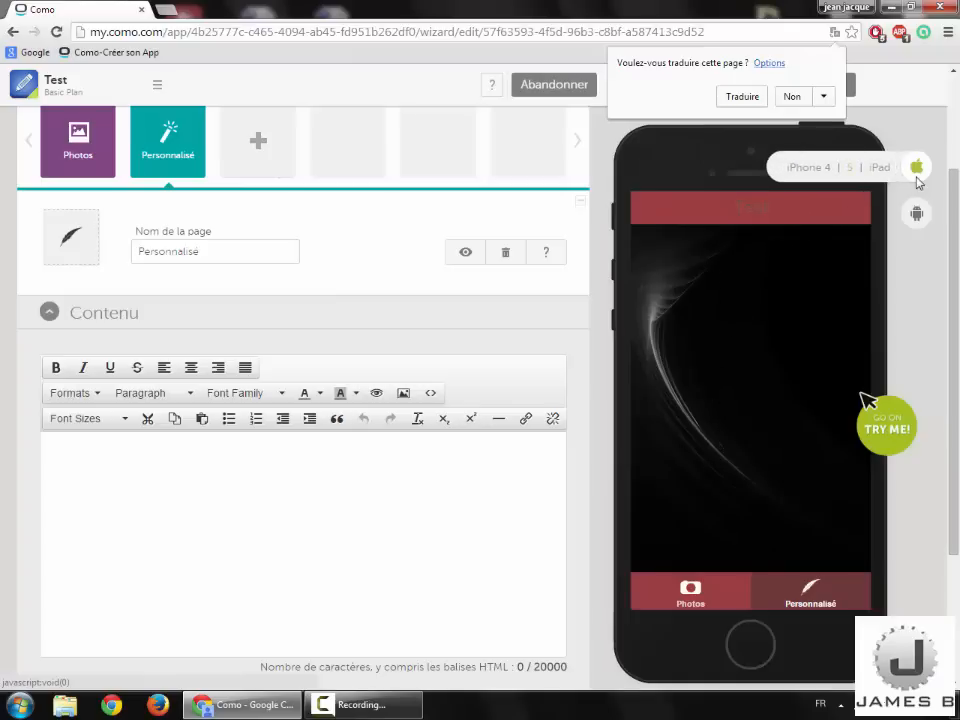
click(832, 169)
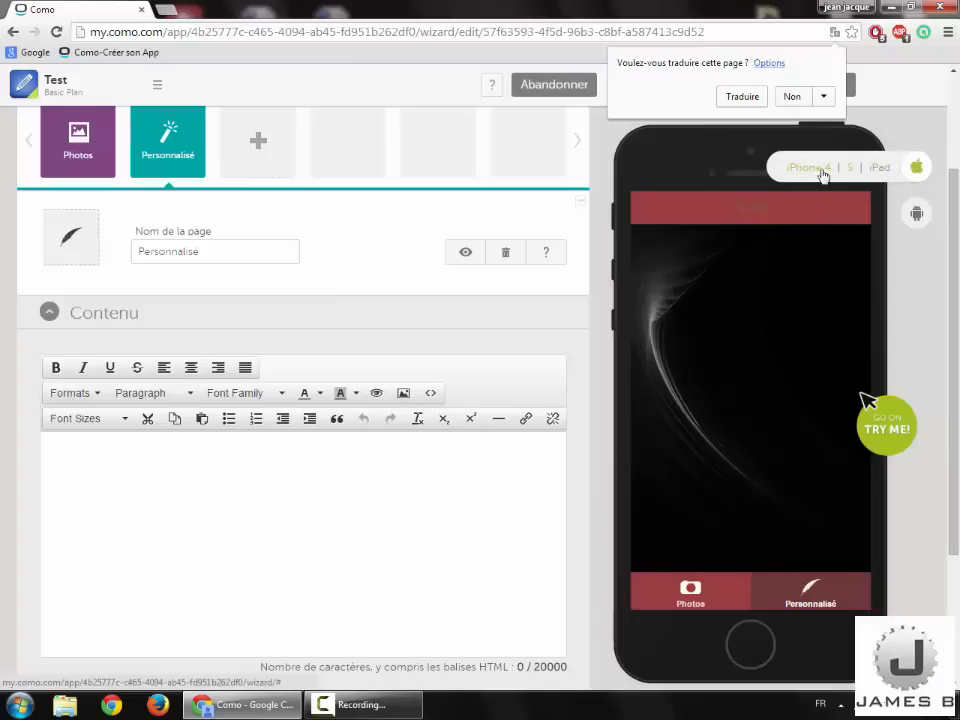
mouse_move(914, 168)
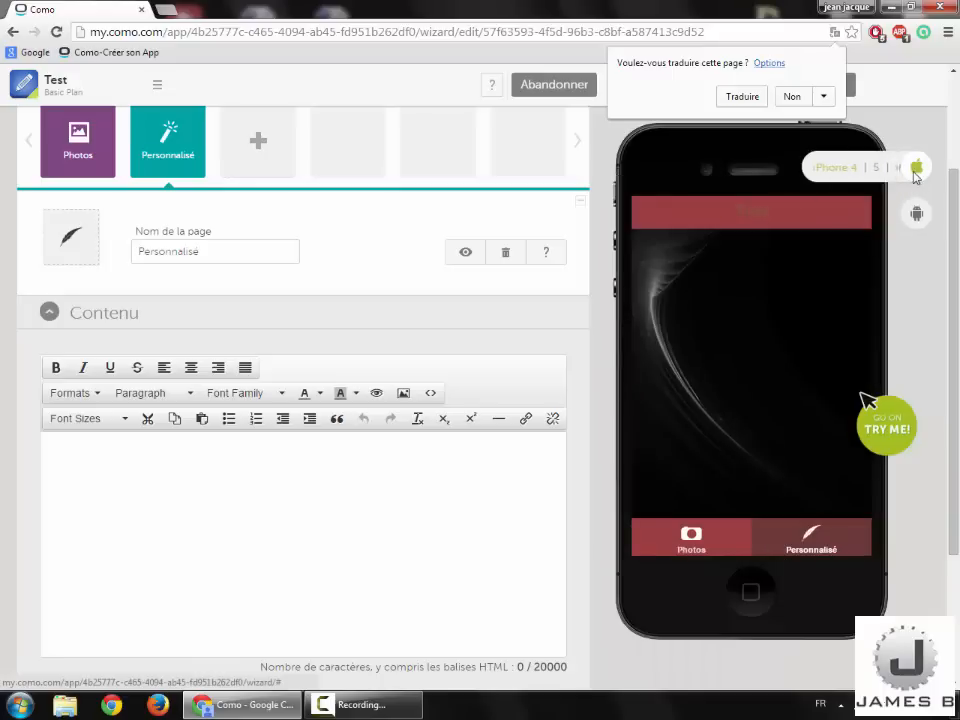
click(851, 169)
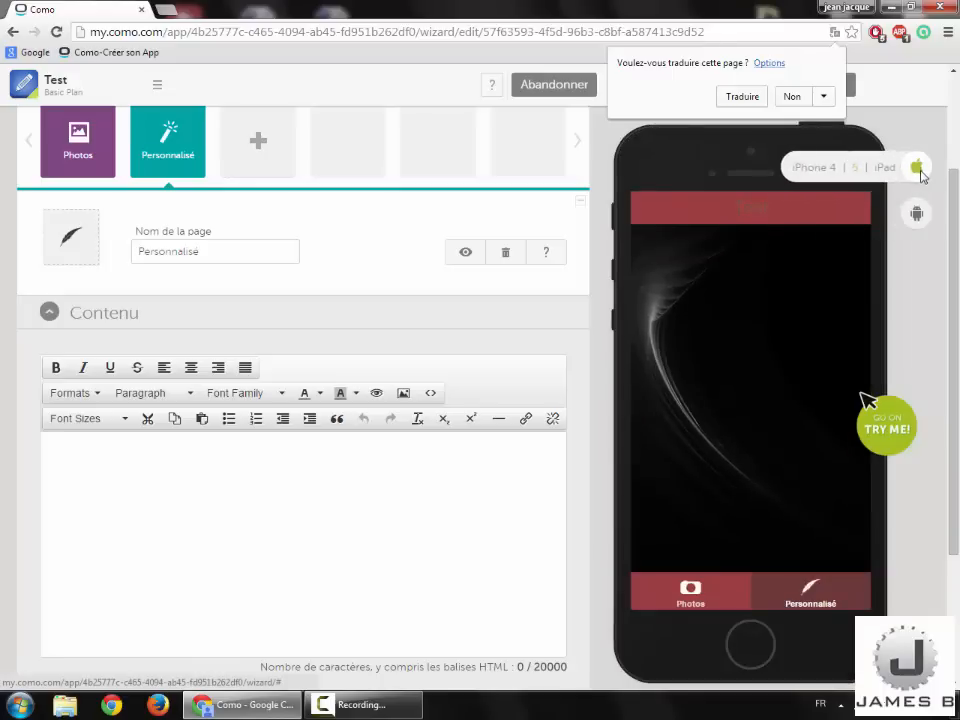
click(874, 166)
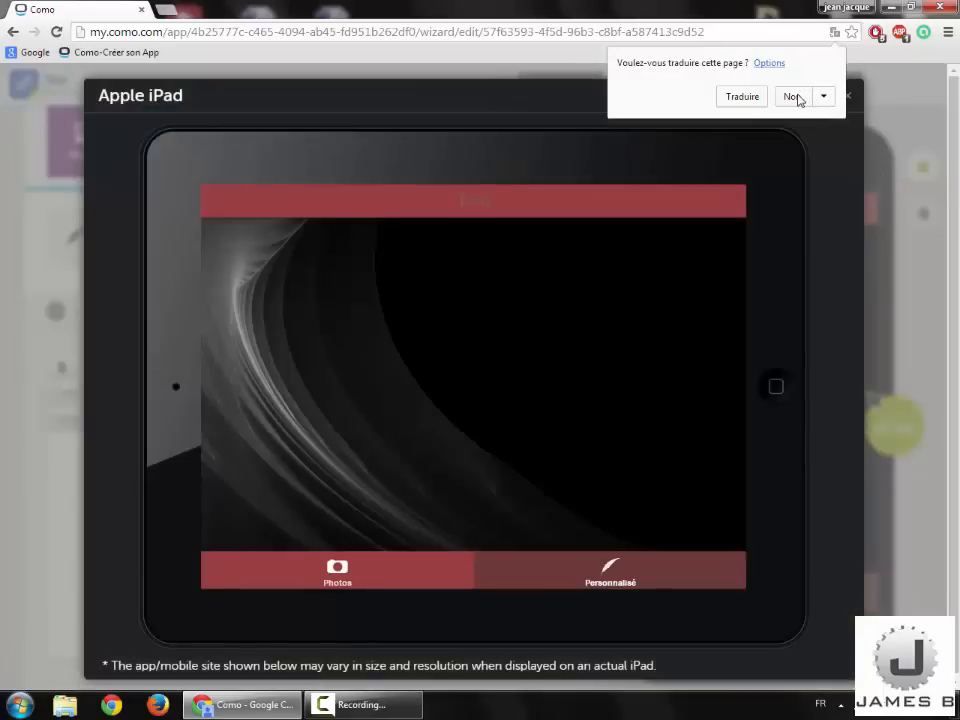
click(797, 99)
click(850, 97)
Step: Preview the app on an Android smartphone and tablet, then select the Personnalisé page
mouse_move(917, 214)
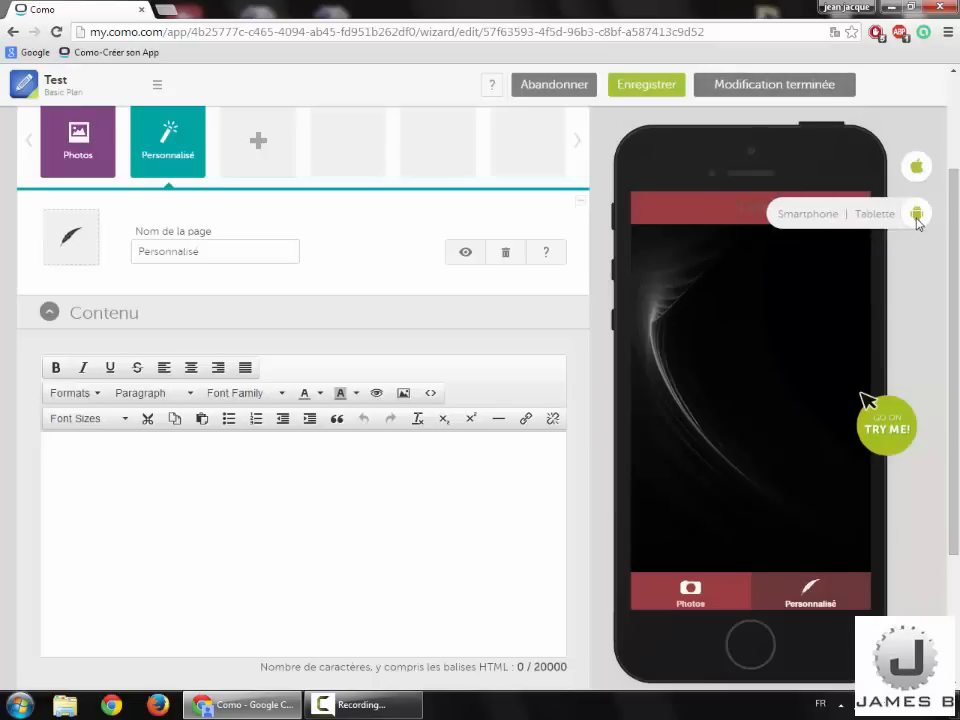
click(834, 216)
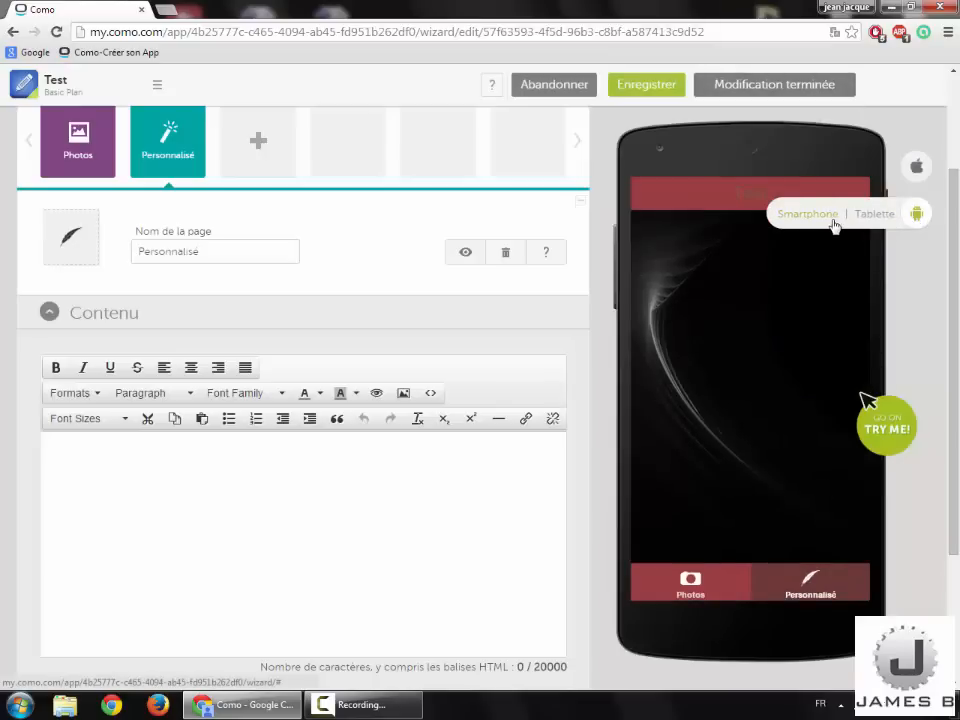
click(878, 218)
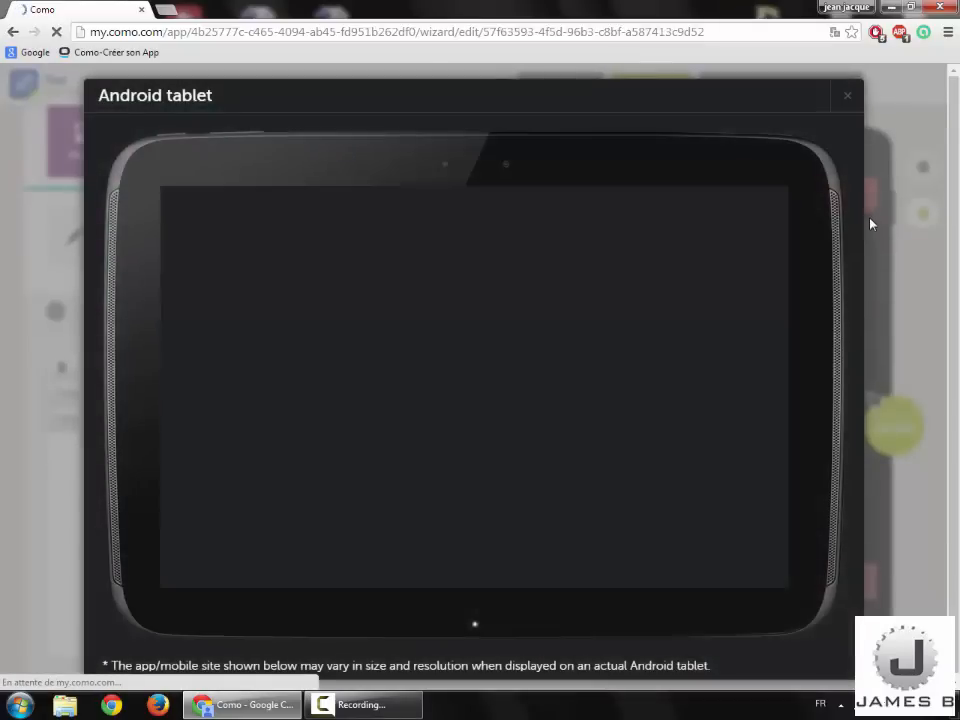
click(847, 96)
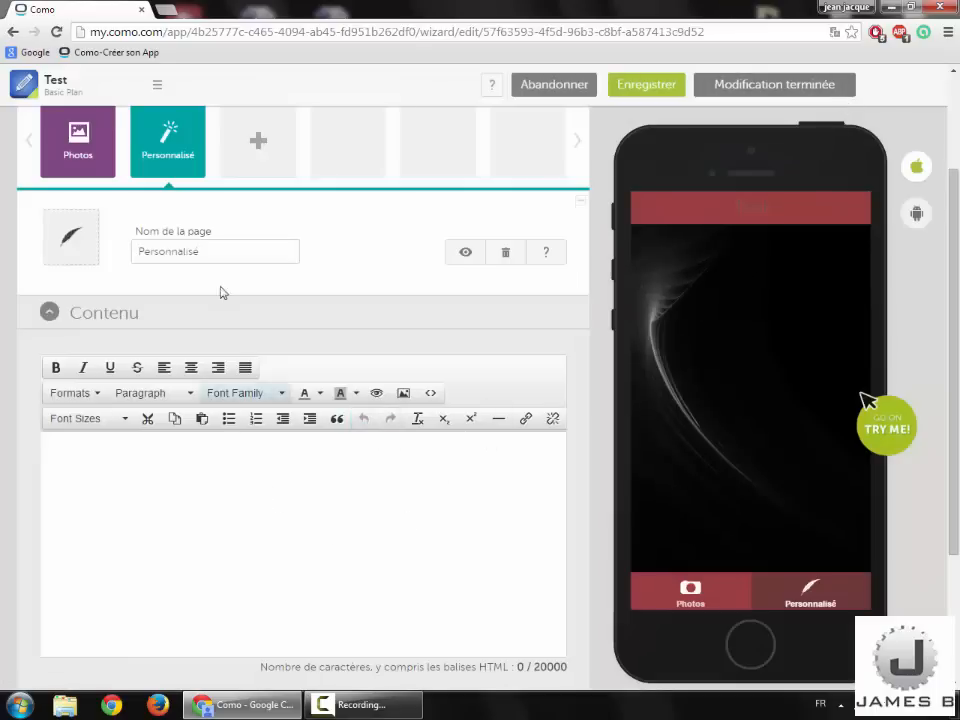
click(225, 251)
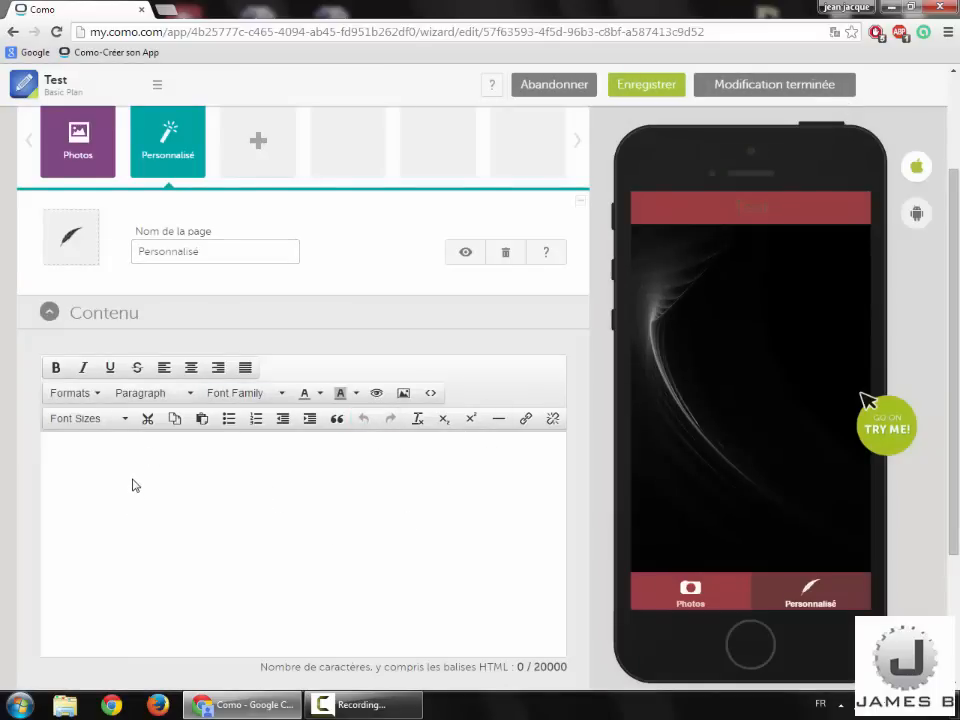
Step: Replace the Personnalisé test characters with 'bienvenue sur l'app' and 'ceci est un test' on two lines
scroll(135, 485, down, 3)
right_click(153, 375)
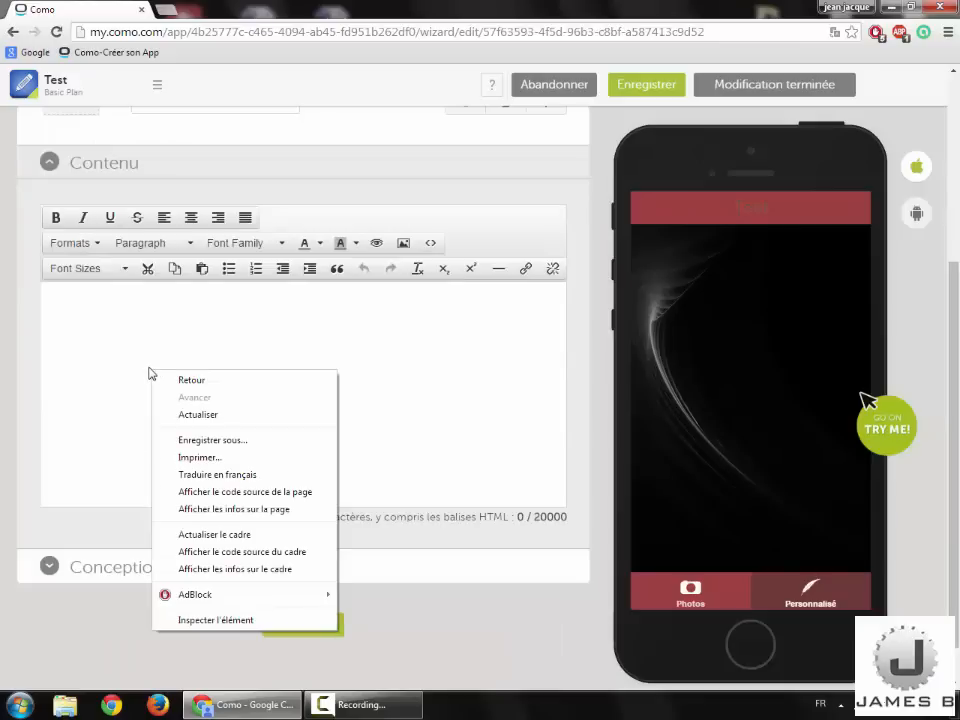
click(138, 370)
text(k,fdf,dlkf,ld,)
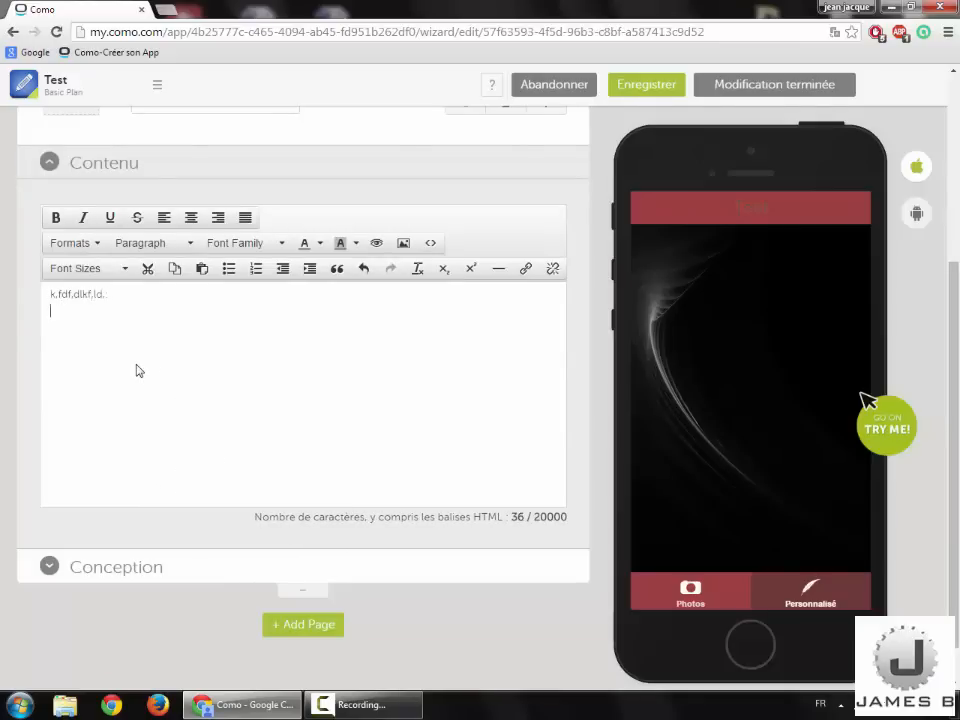
key(ctrl+a)
key(BackSpace)
text(bienv)
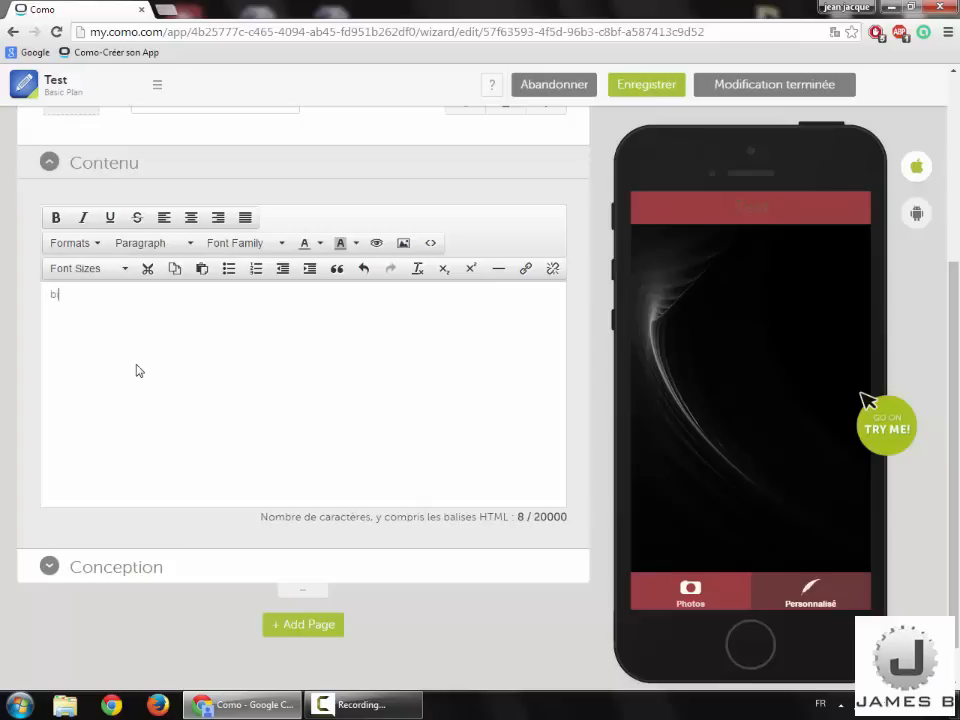
text(enue su)
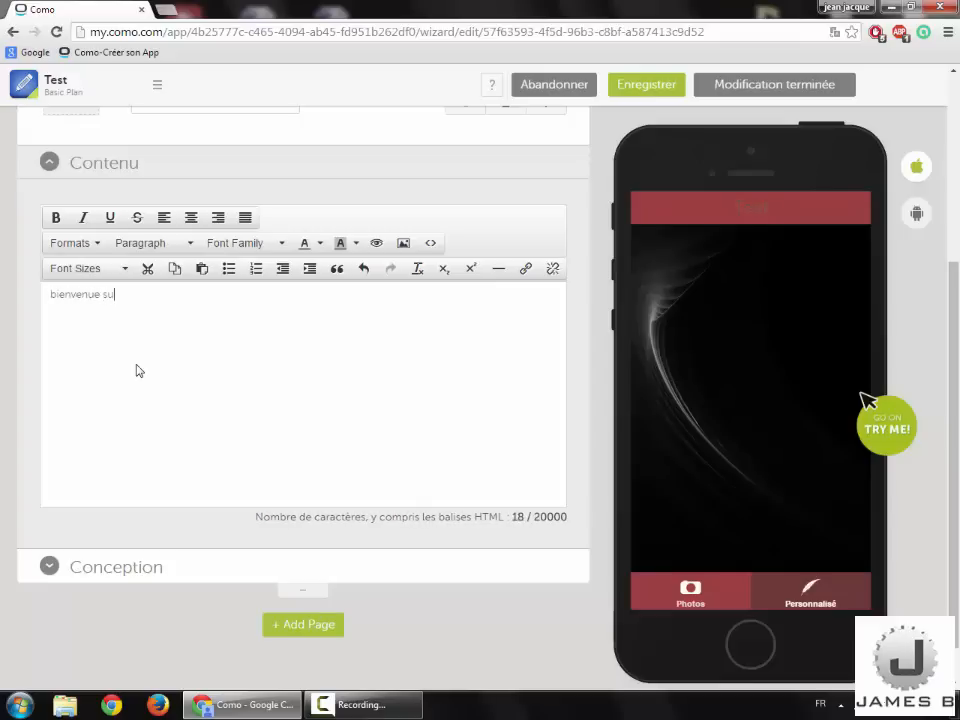
text(r l'app)
key(Return)
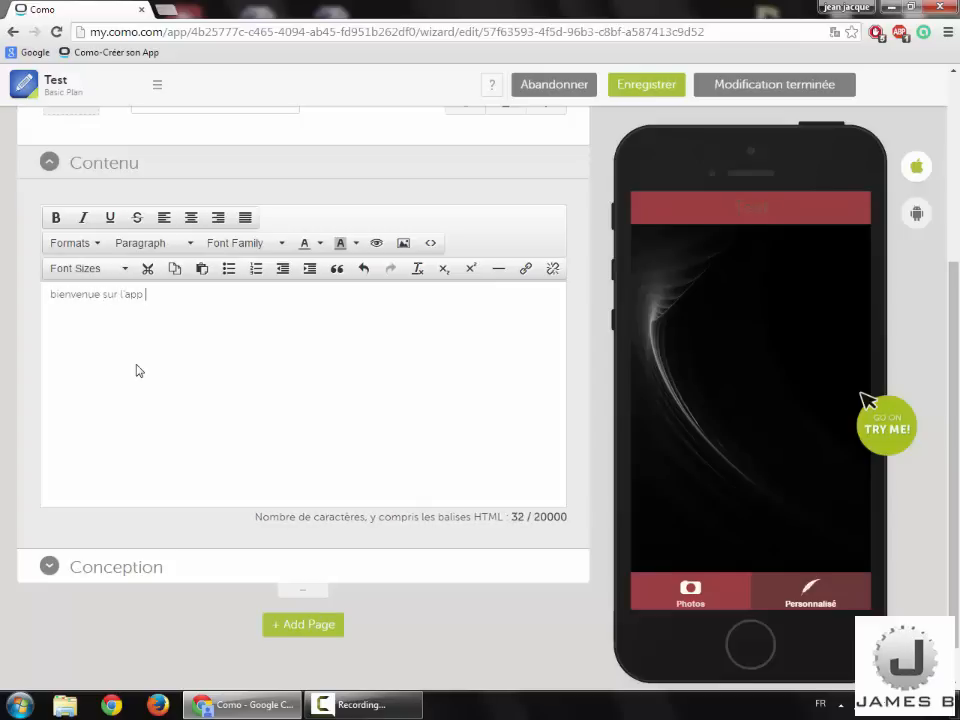
text(ceci)
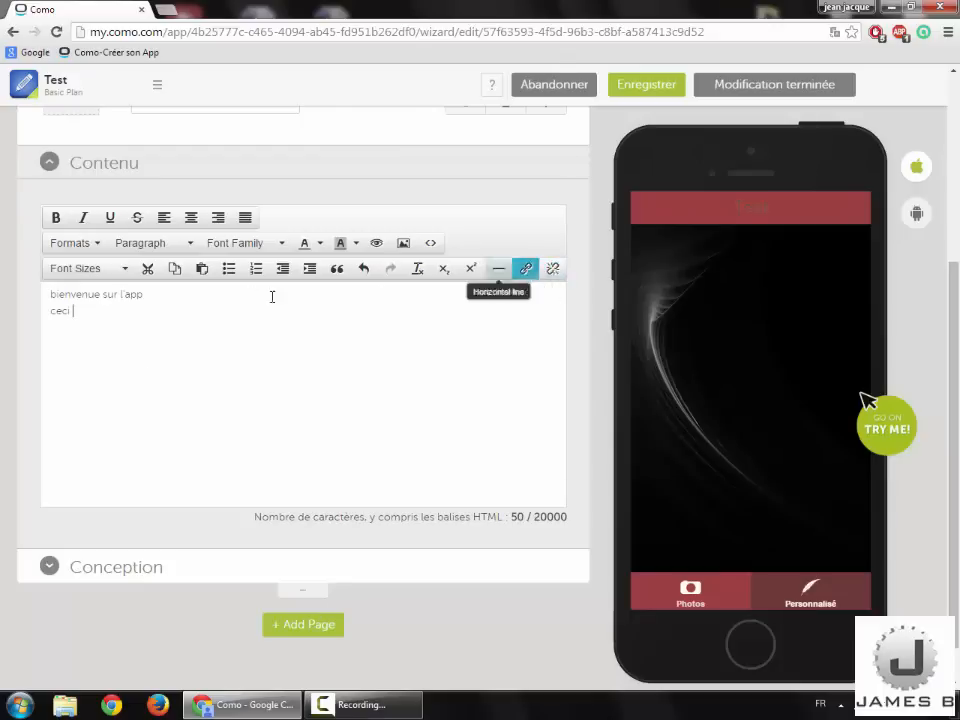
text(est un tes)
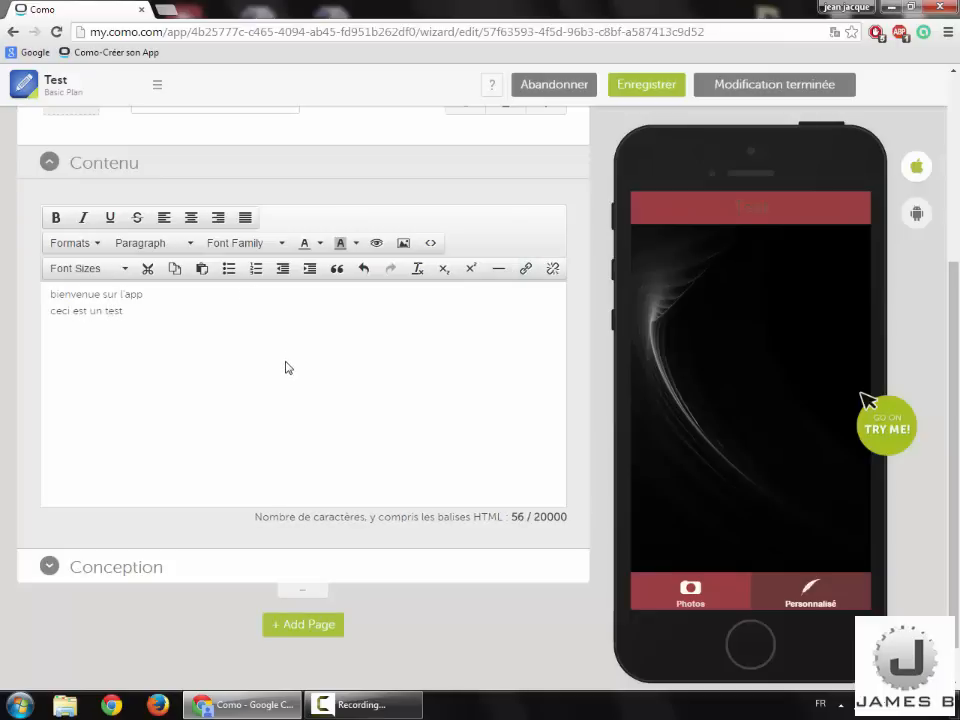
text(t)
scroll(286, 367, up, 3)
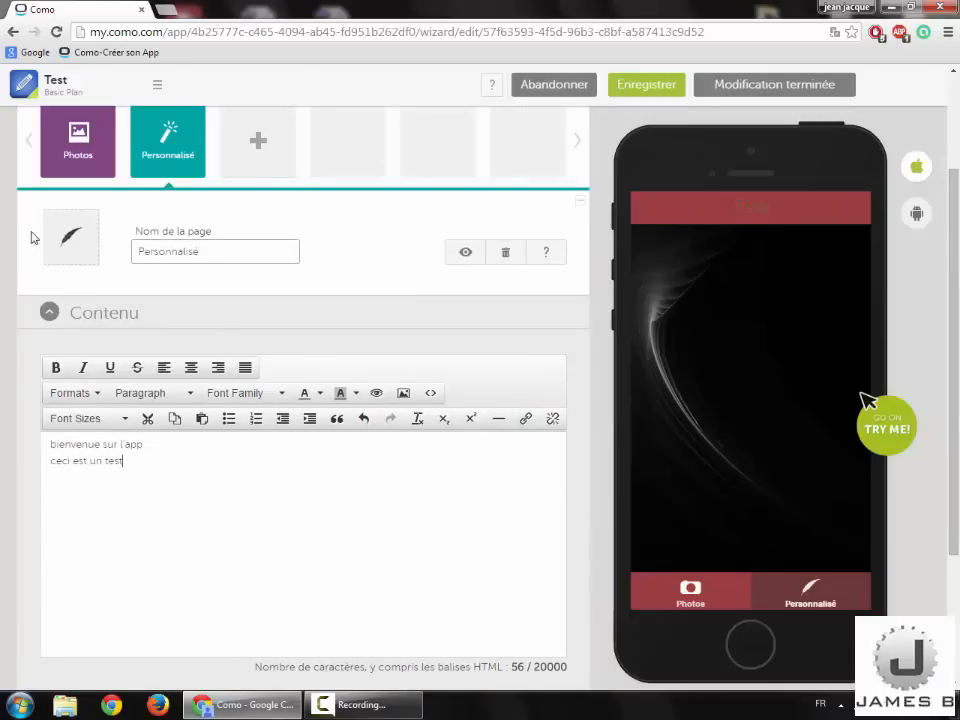
click(88, 252)
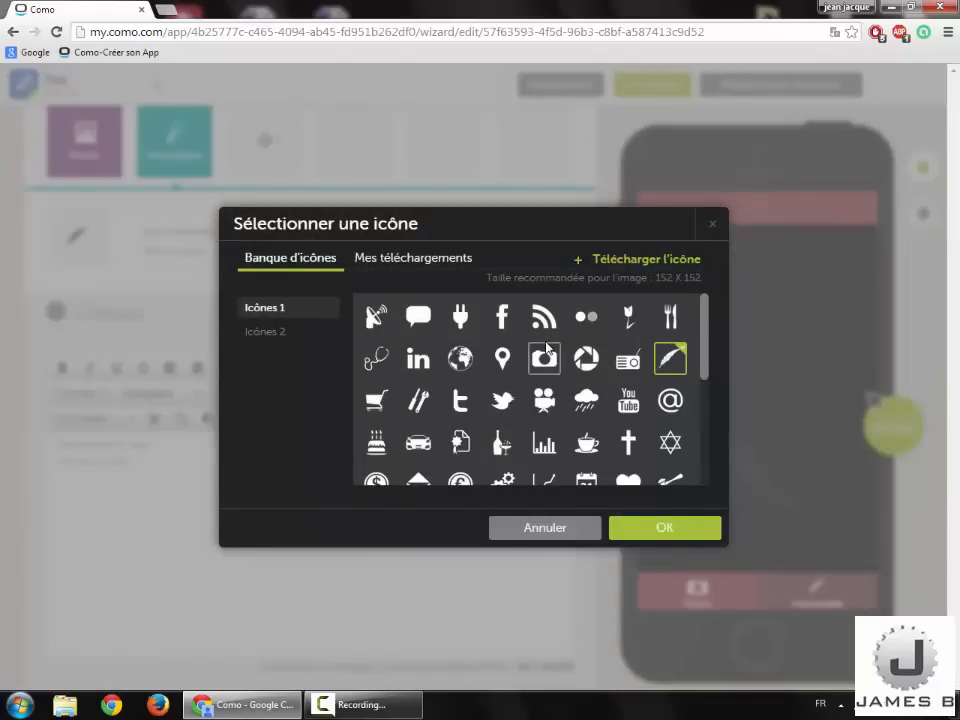
click(320, 343)
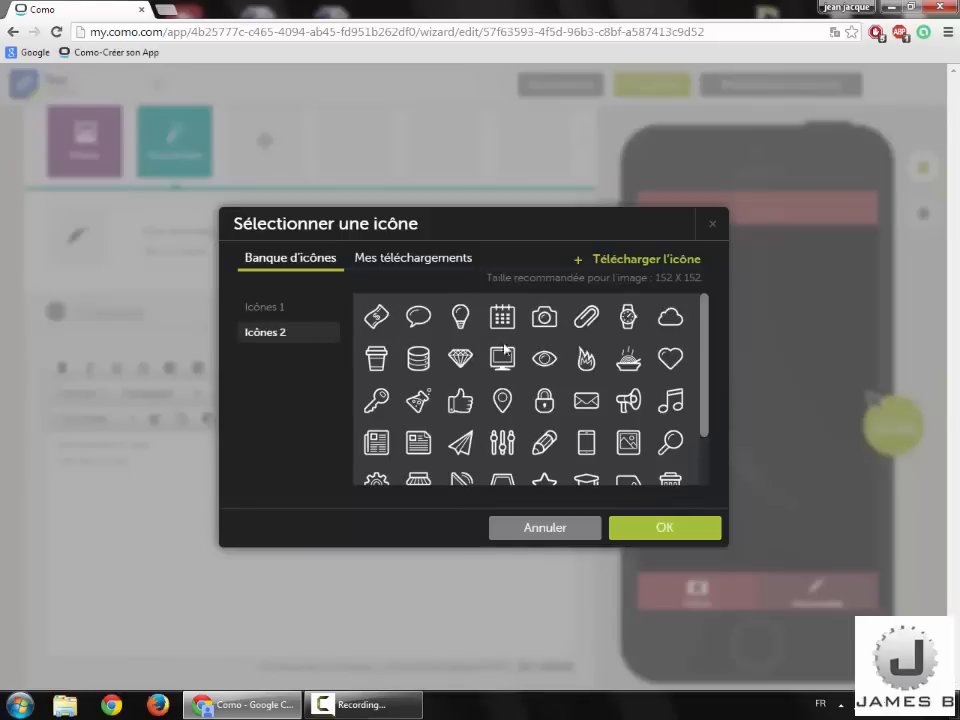
click(373, 262)
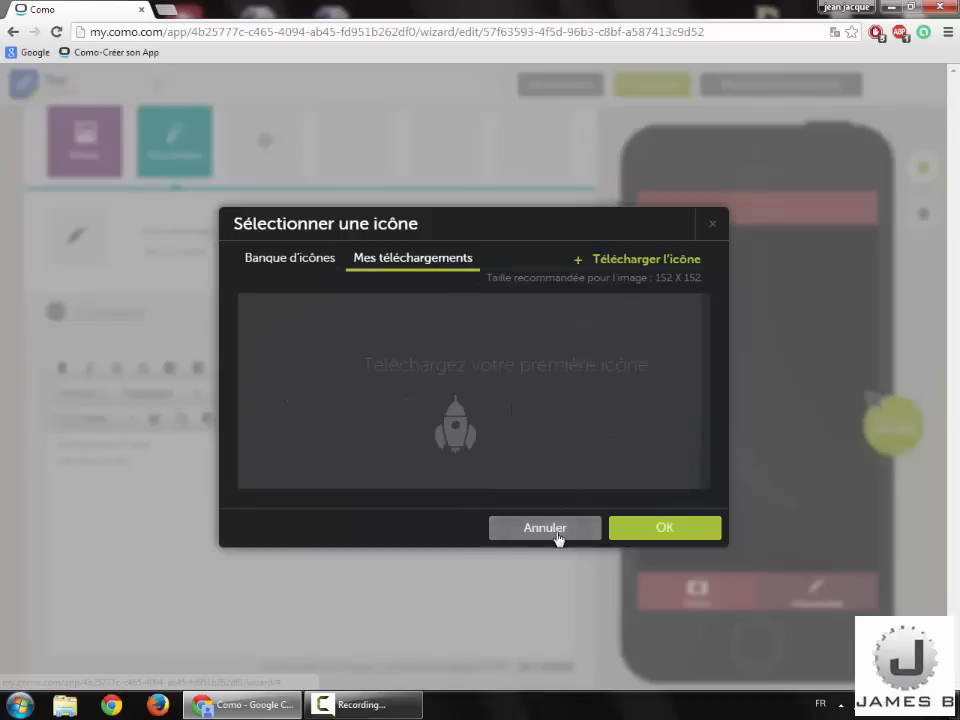
click(559, 535)
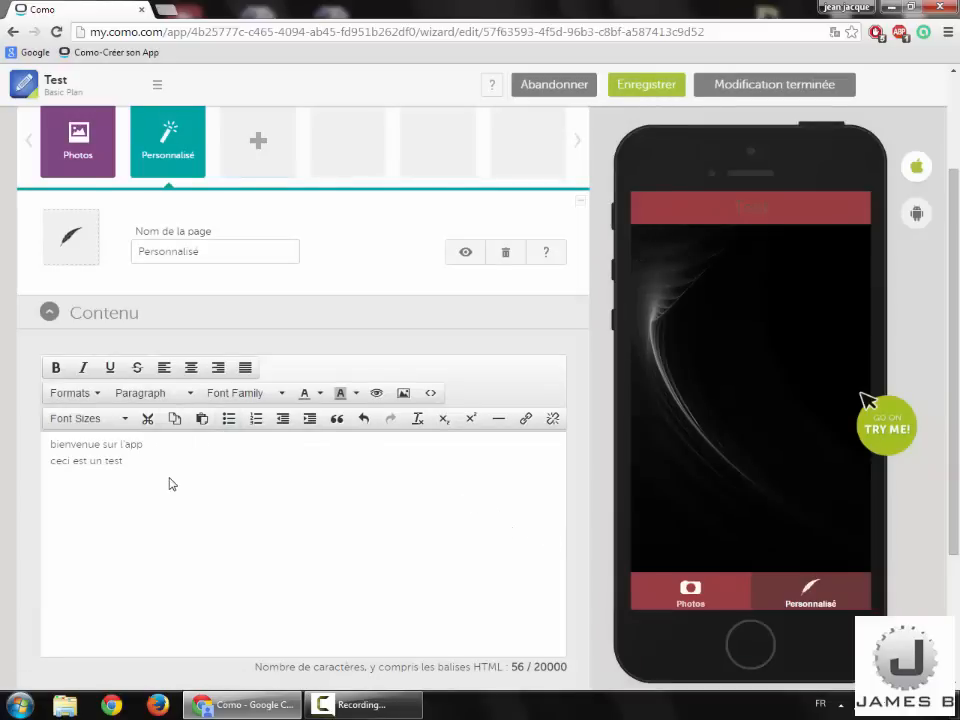
Step: Save the app changes and preview the Photos and Personnalisé pages on the phone
scroll(570, 281, up, 2)
click(627, 117)
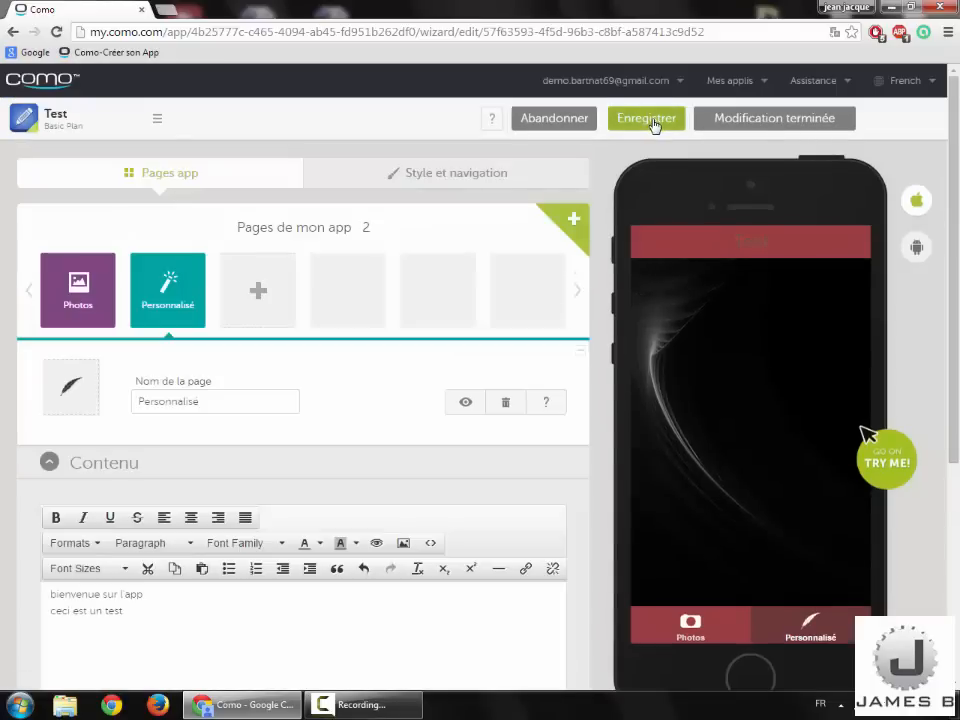
scroll(740, 465, down, 3)
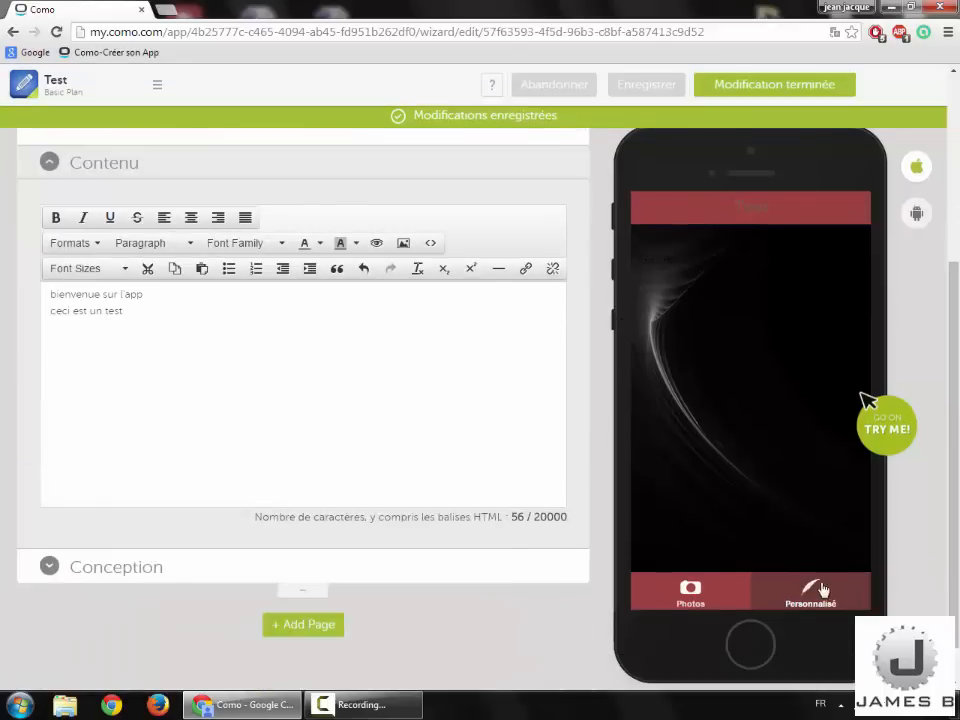
click(730, 603)
click(776, 595)
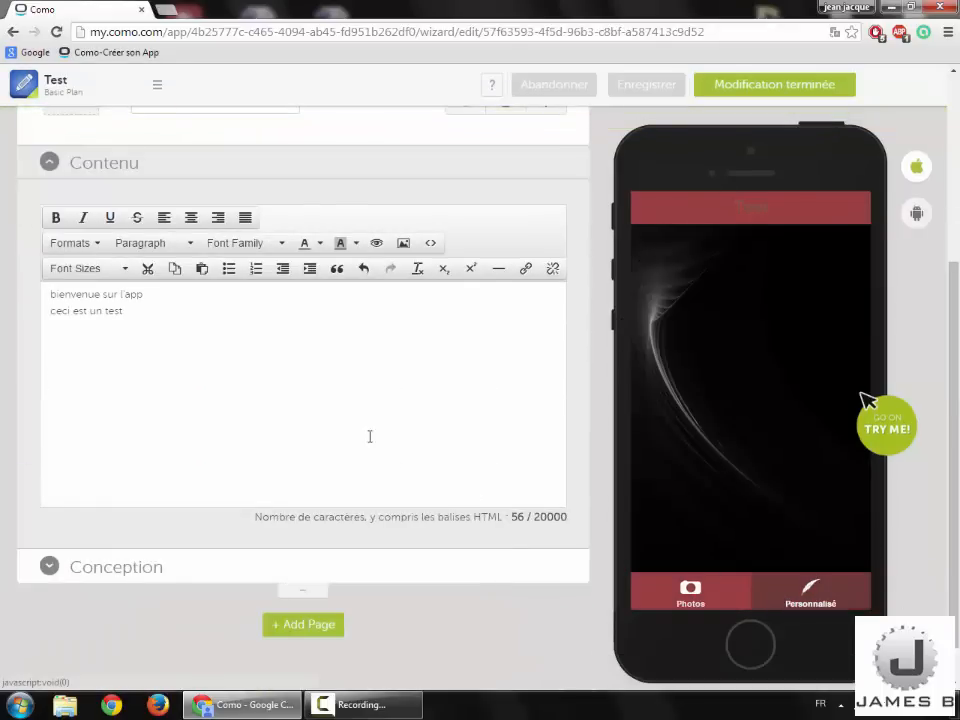
Step: Review the Photos and Personnalisé pages and Style et navigation, then finish editing
scroll(369, 436, up, 3)
click(110, 290)
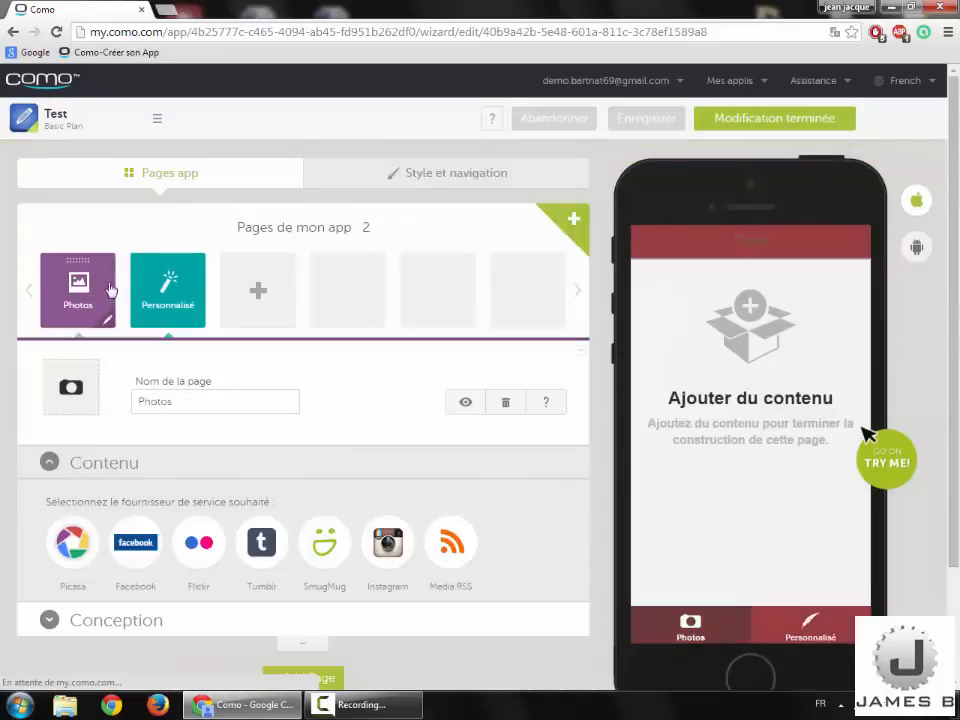
click(153, 305)
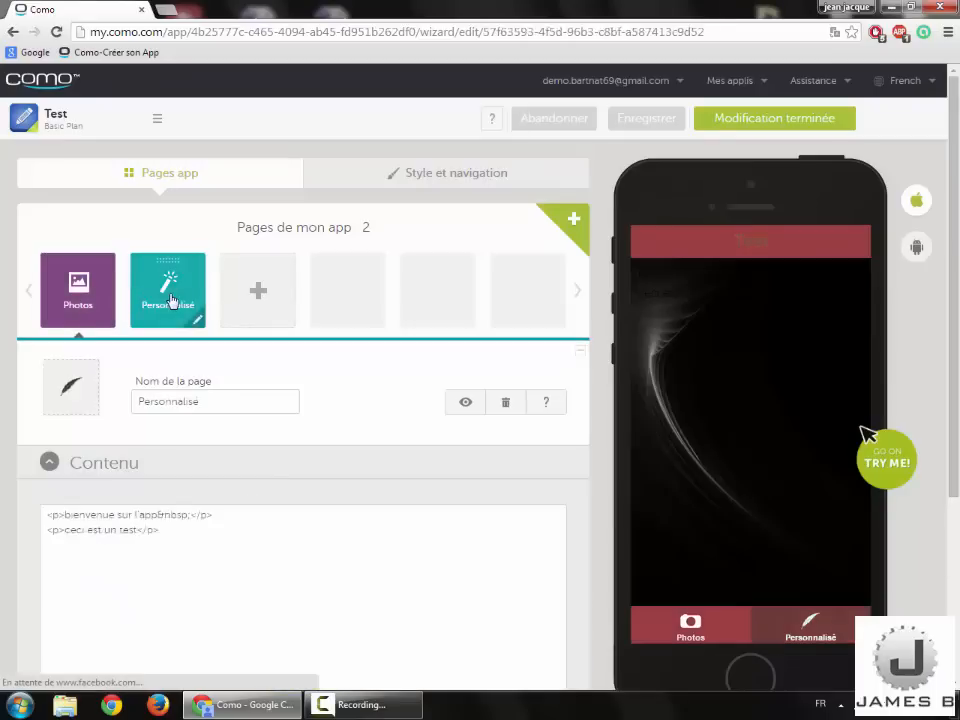
click(530, 176)
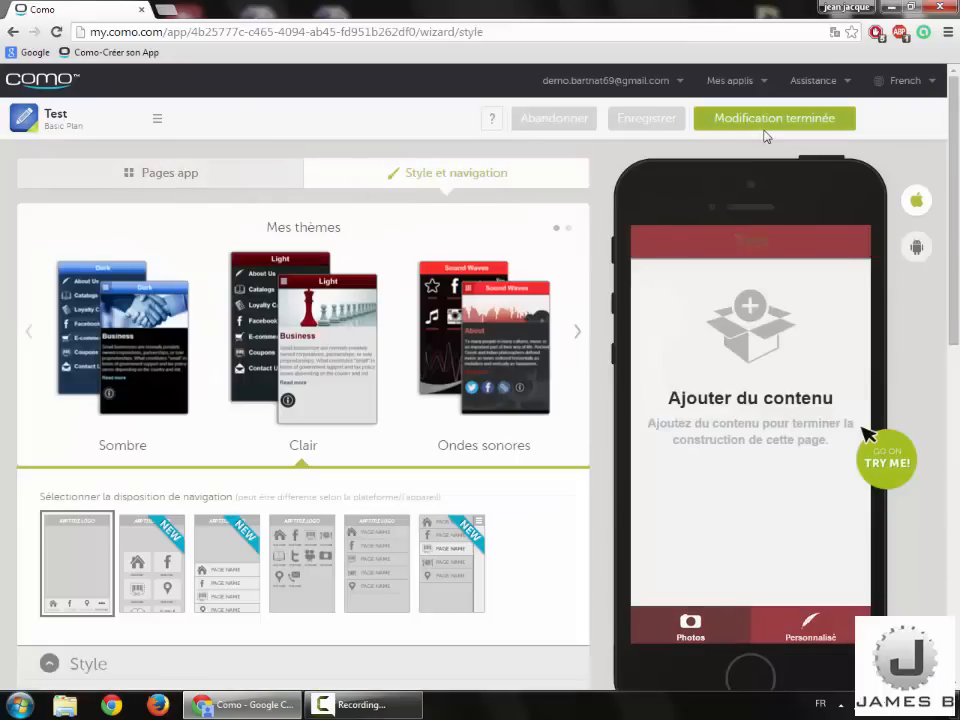
click(770, 122)
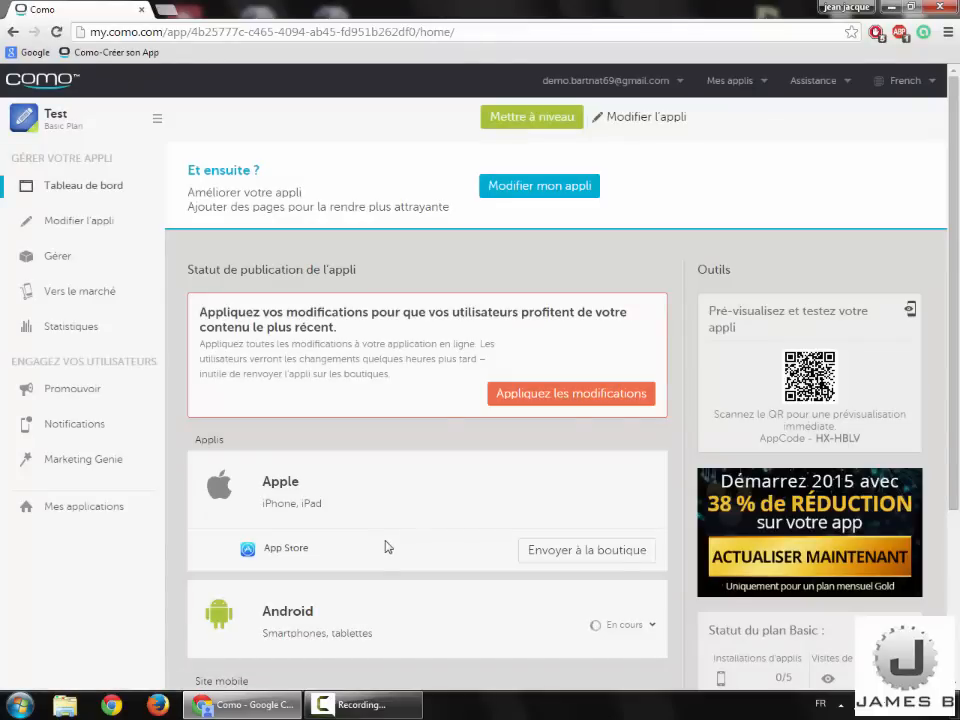
Step: Highlight the Apple, Android and Mobile site URL headings on the dashboard
scroll(390, 514, down, 1)
scroll(361, 505, down, 2)
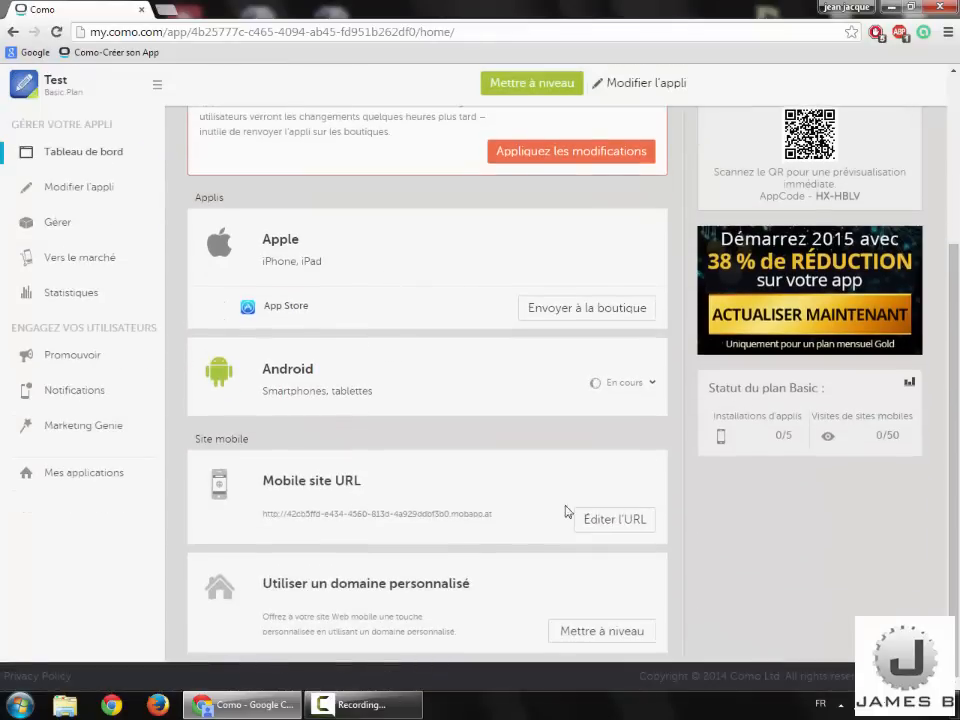
scroll(294, 287, up, 2)
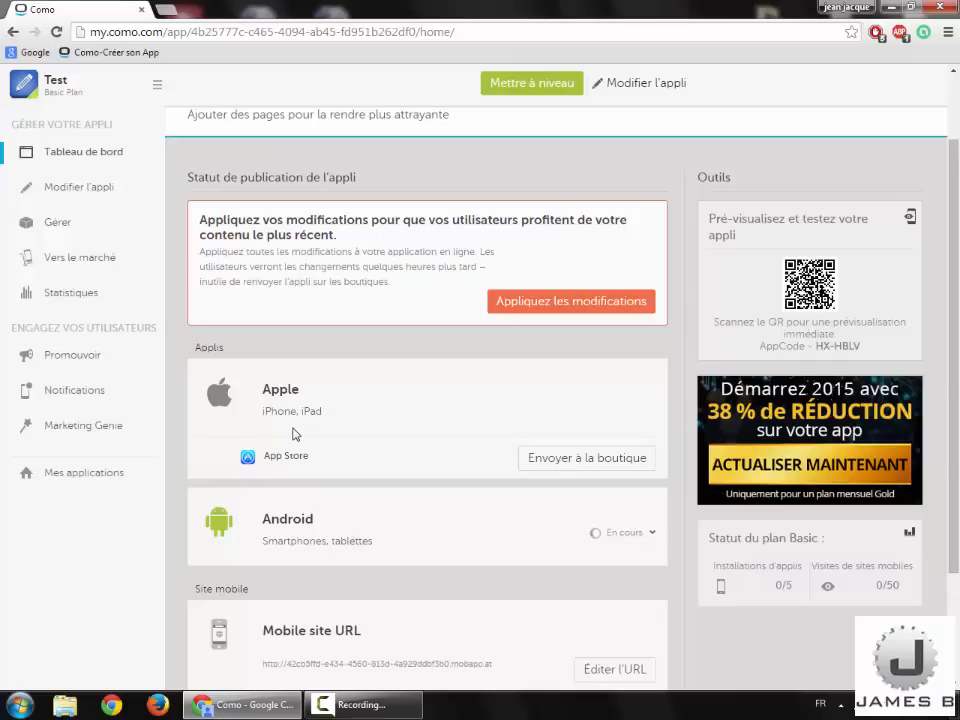
triple_click(302, 398)
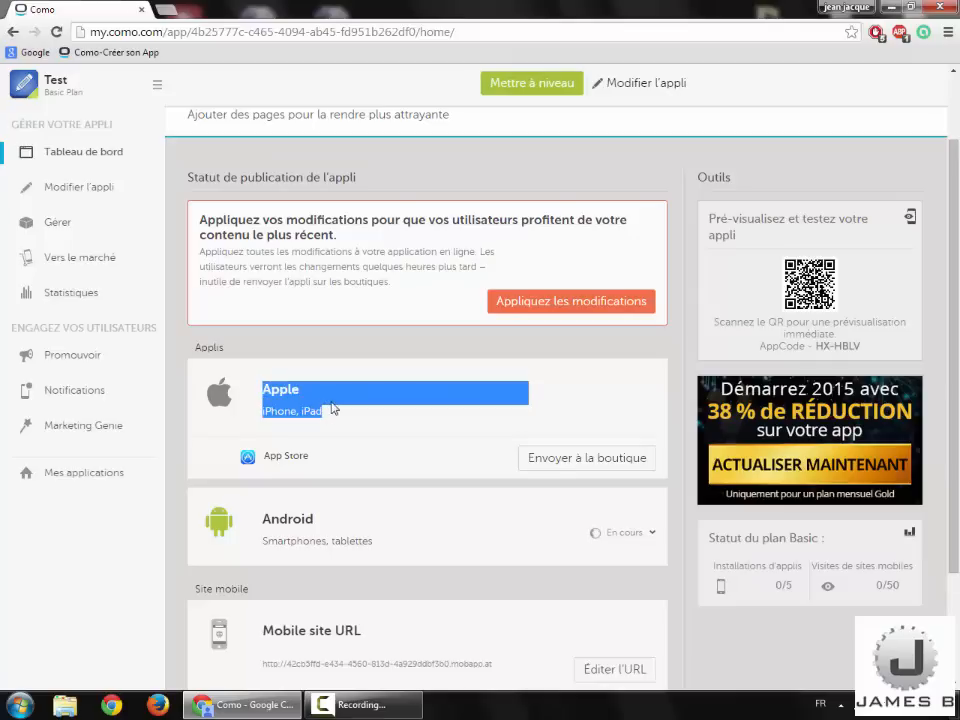
click(340, 408)
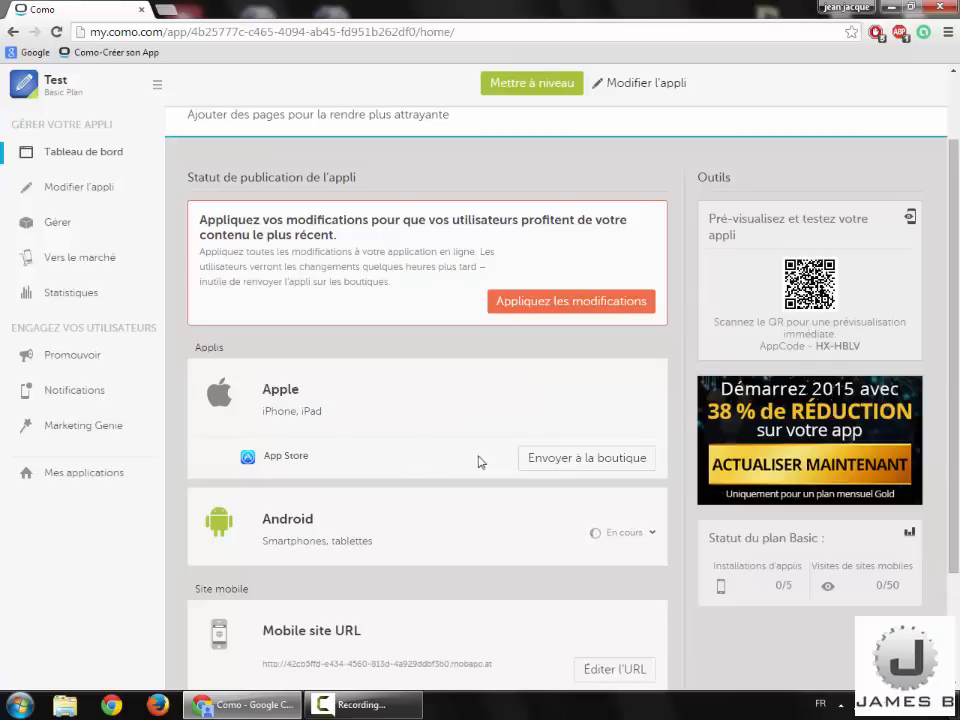
double_click(265, 392)
click(324, 398)
double_click(283, 522)
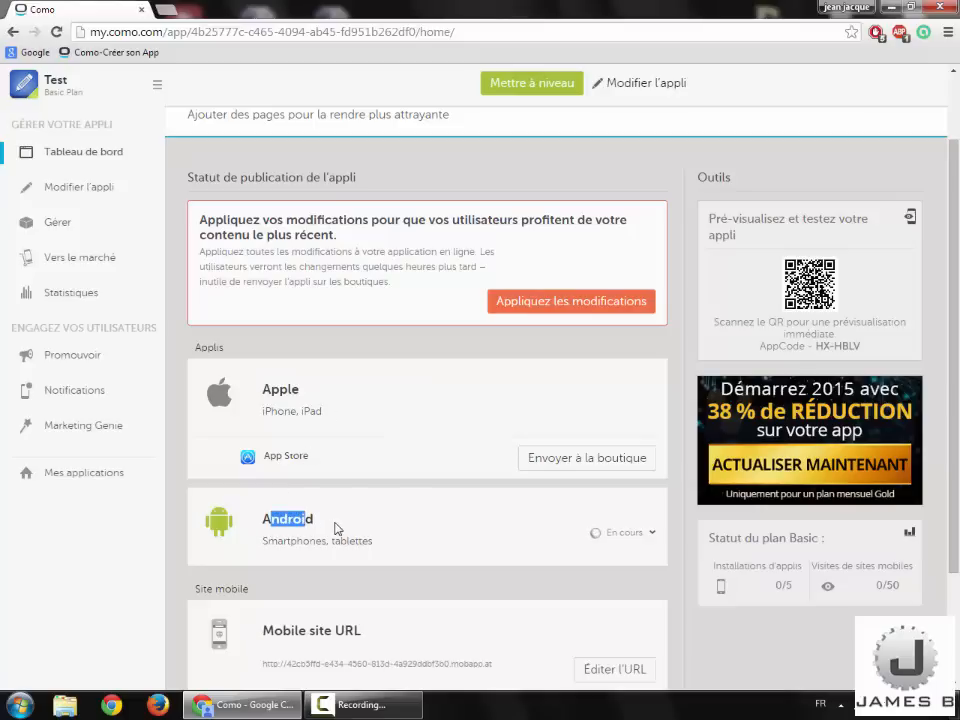
click(311, 518)
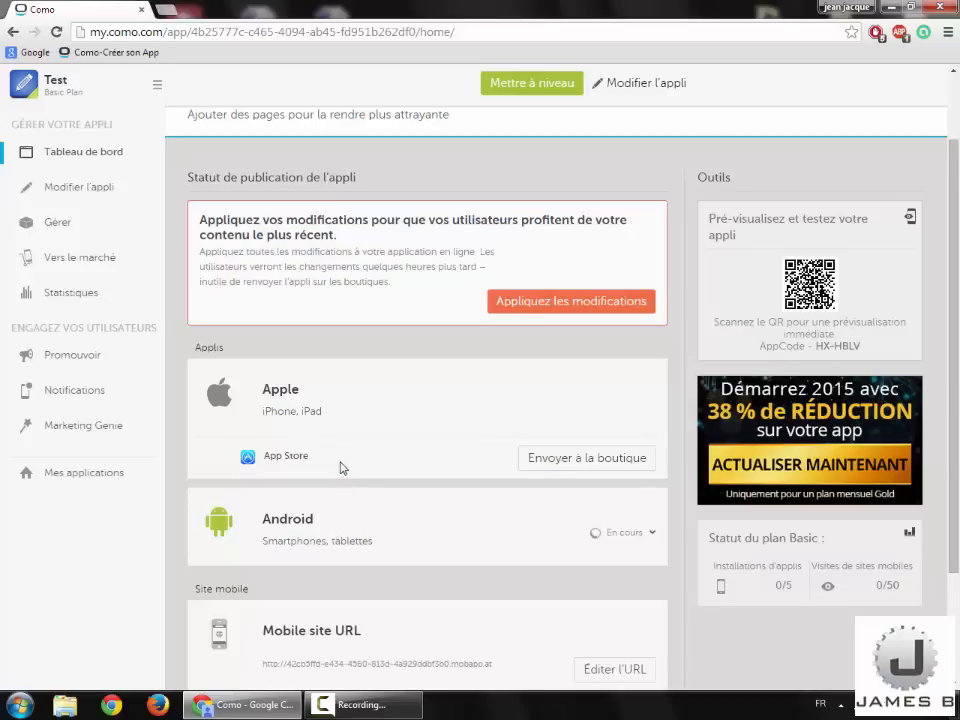
scroll(340, 468, down, 2)
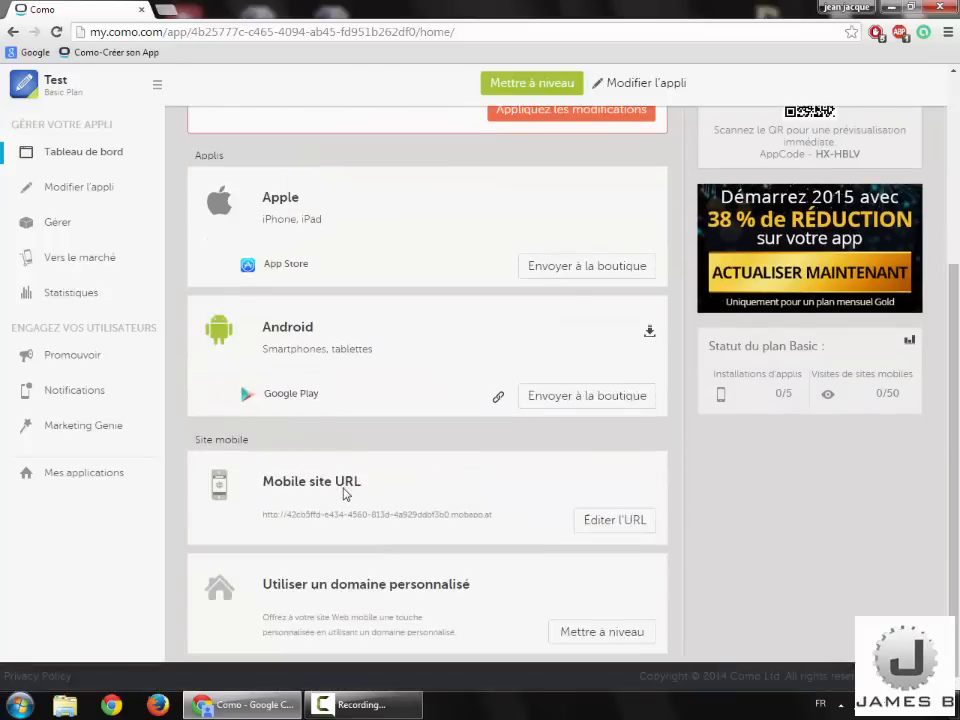
drag(279, 497, 369, 501)
Step: Change the mobile site subdomain to testpourvideo and save the URL
click(380, 501)
click(622, 528)
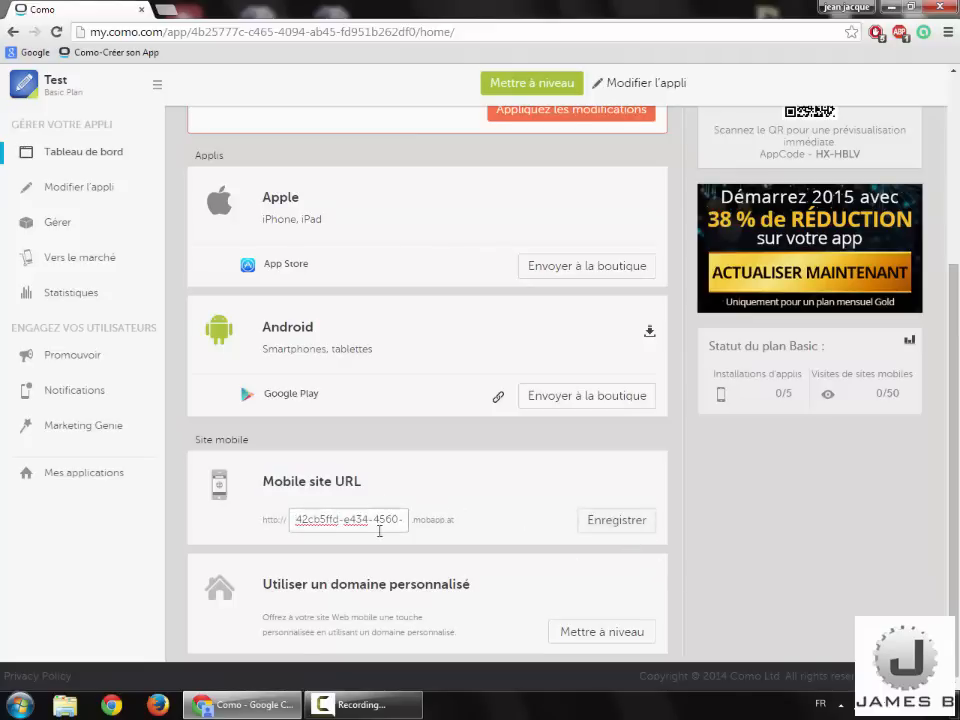
drag(404, 525, 137, 559)
key(BackSpace)
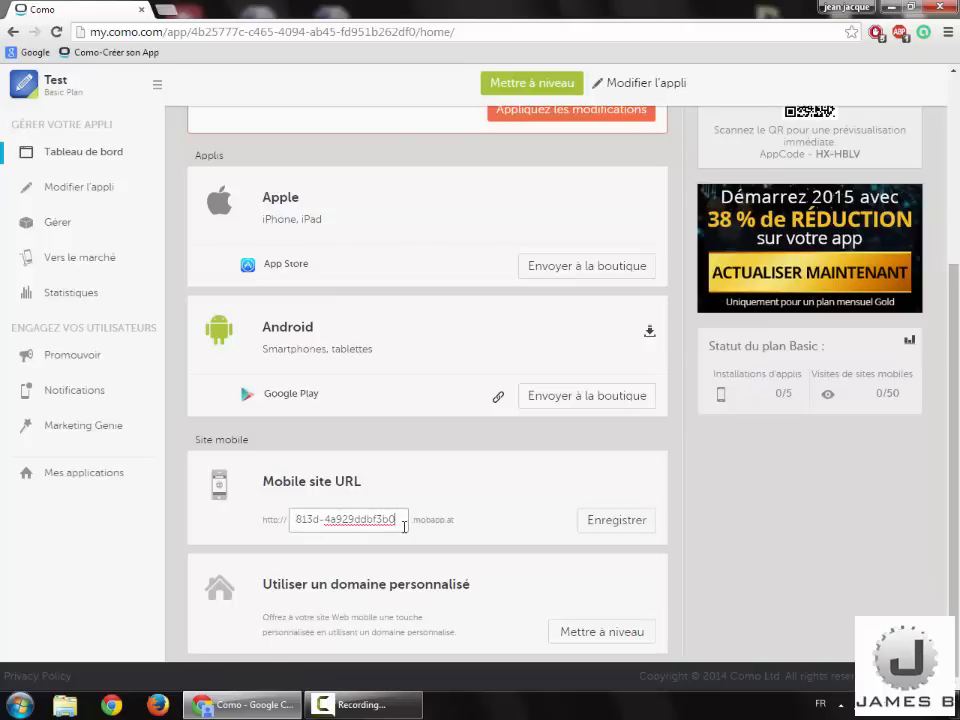
drag(404, 525, 165, 536)
key(BackSpace)
text(test)
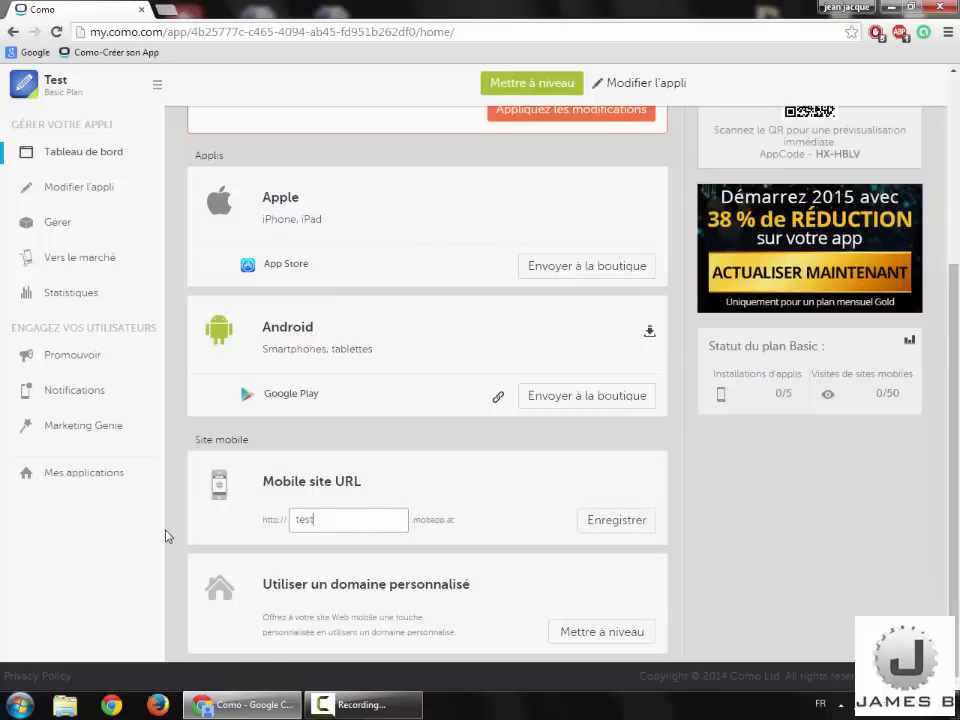
text(oourvideo)
click(591, 523)
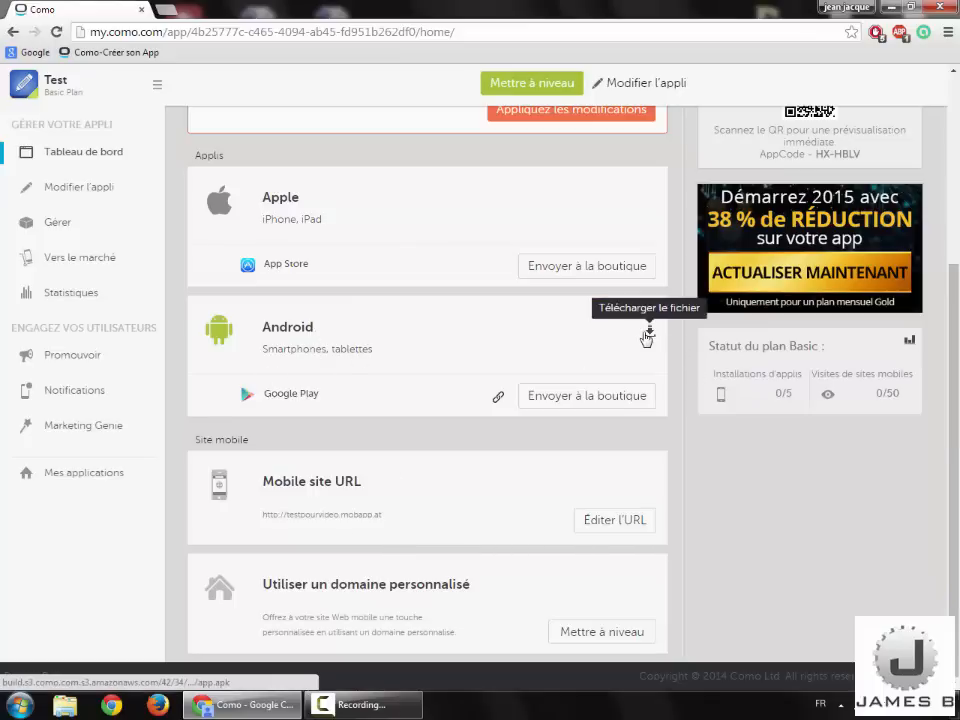
Step: Start the Android app.apk download, then cancel it and close the downloads bar
click(648, 334)
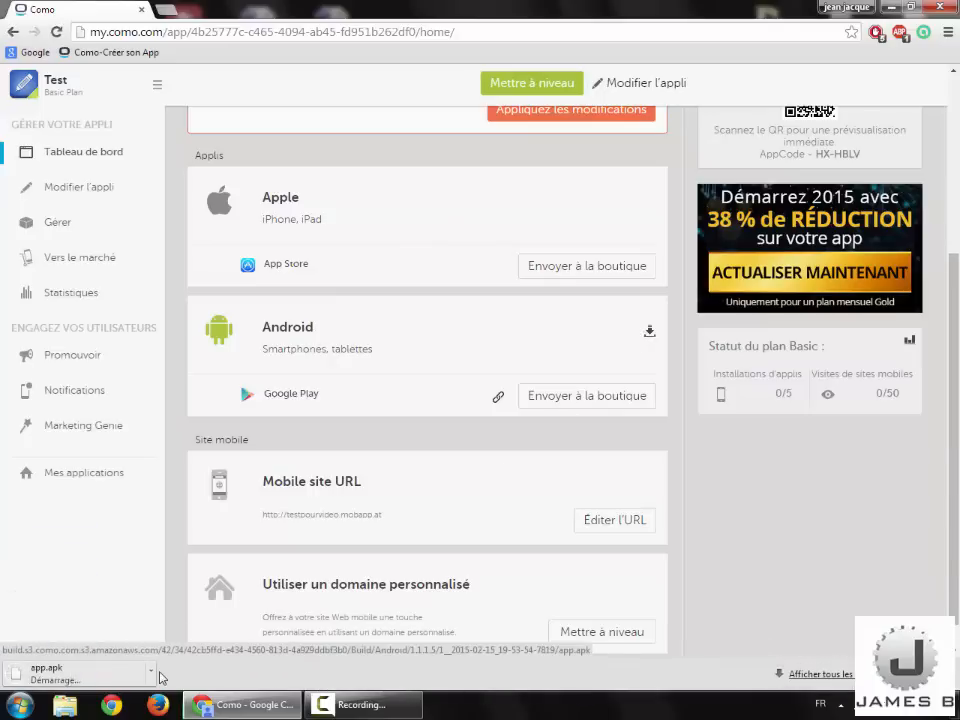
click(151, 672)
click(188, 649)
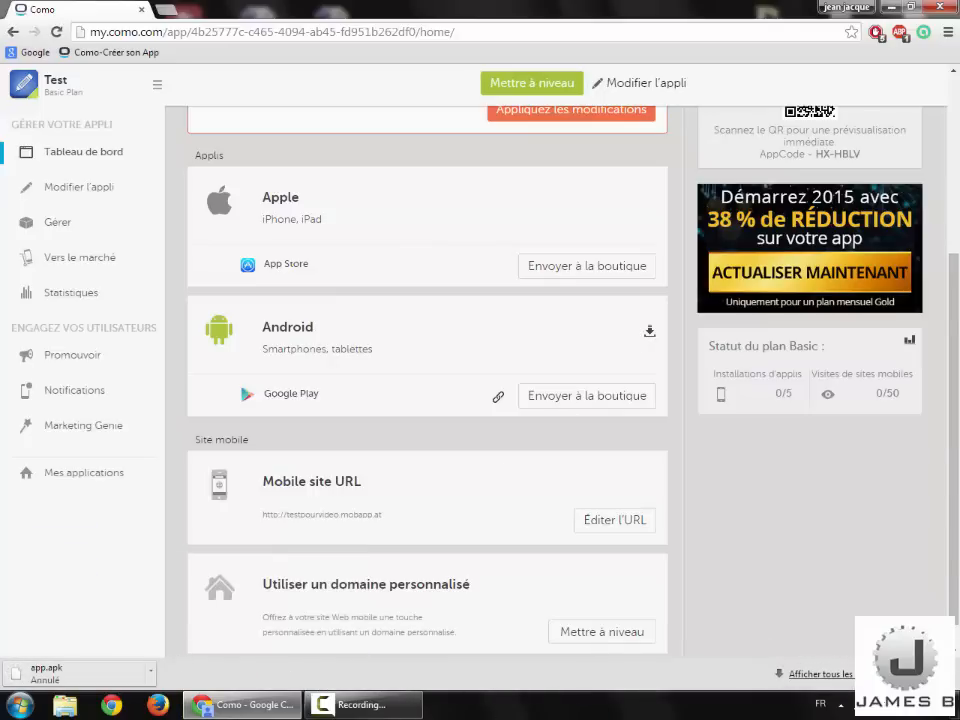
click(940, 674)
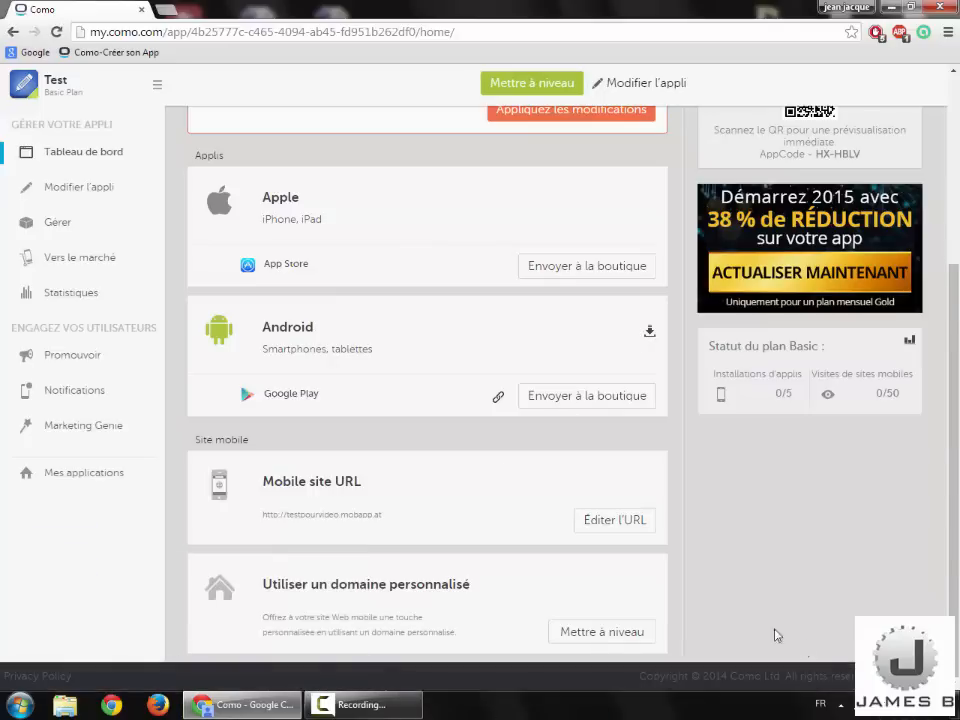
Step: Apply the pending changes to publish the latest version of the app
scroll(500, 507, up, 4)
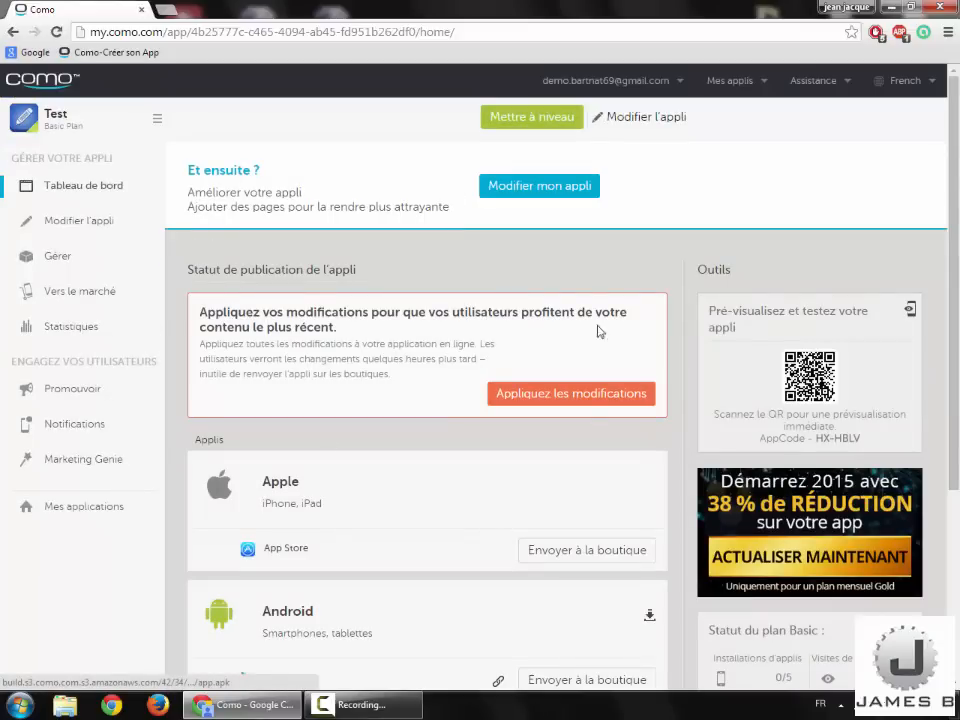
click(555, 400)
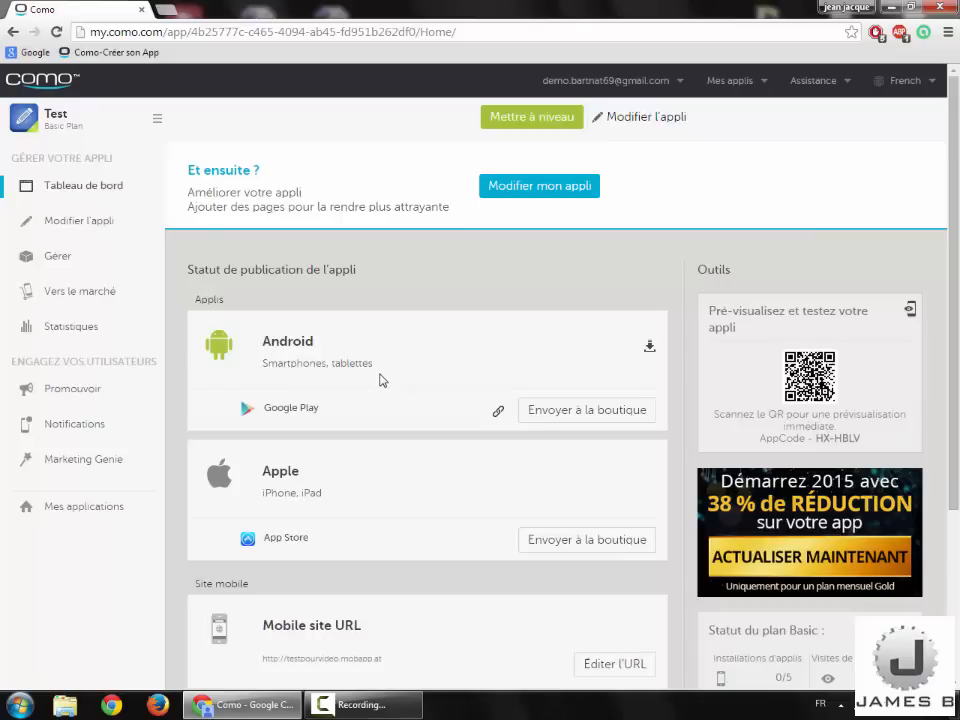
scroll(379, 378, down, 3)
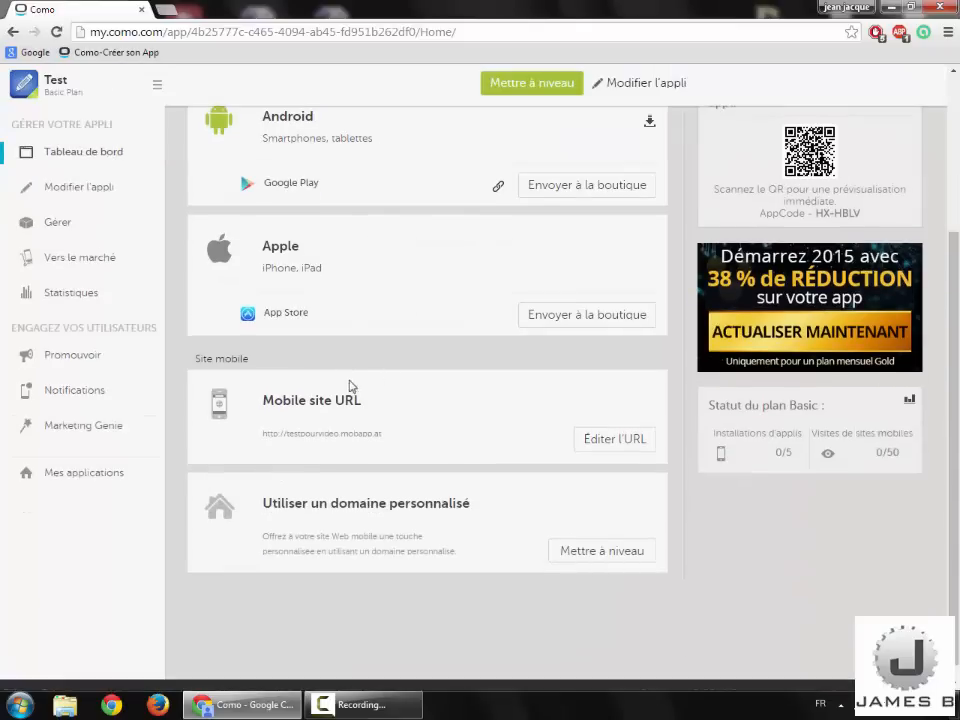
scroll(345, 387, up, 3)
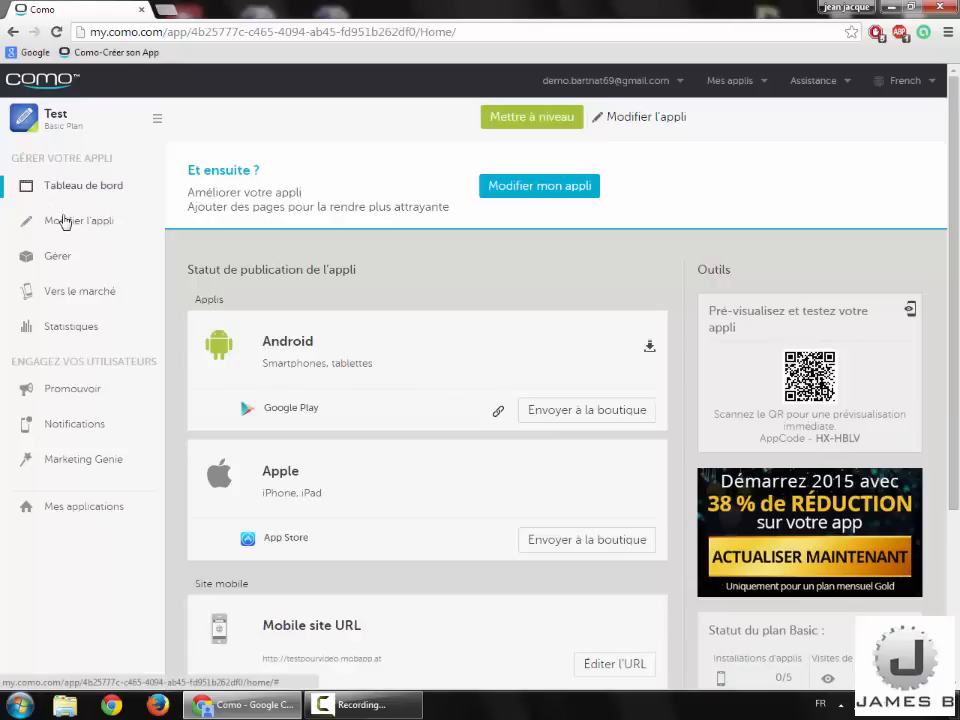
Step: Reopen the app editor and show the Personnalisé page in the phone preview
click(63, 221)
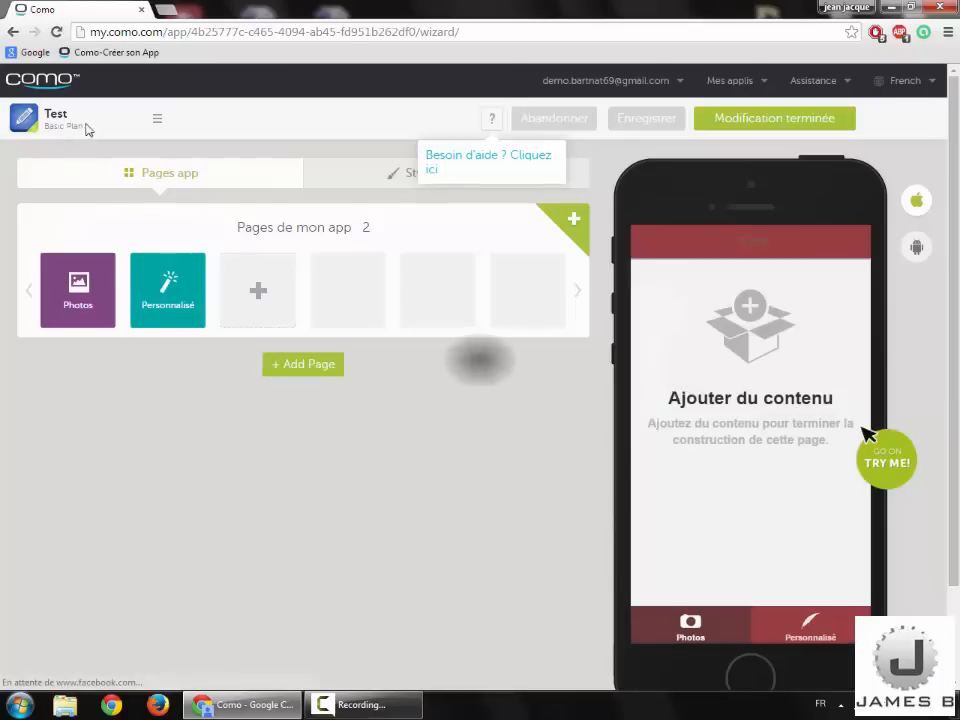
click(812, 629)
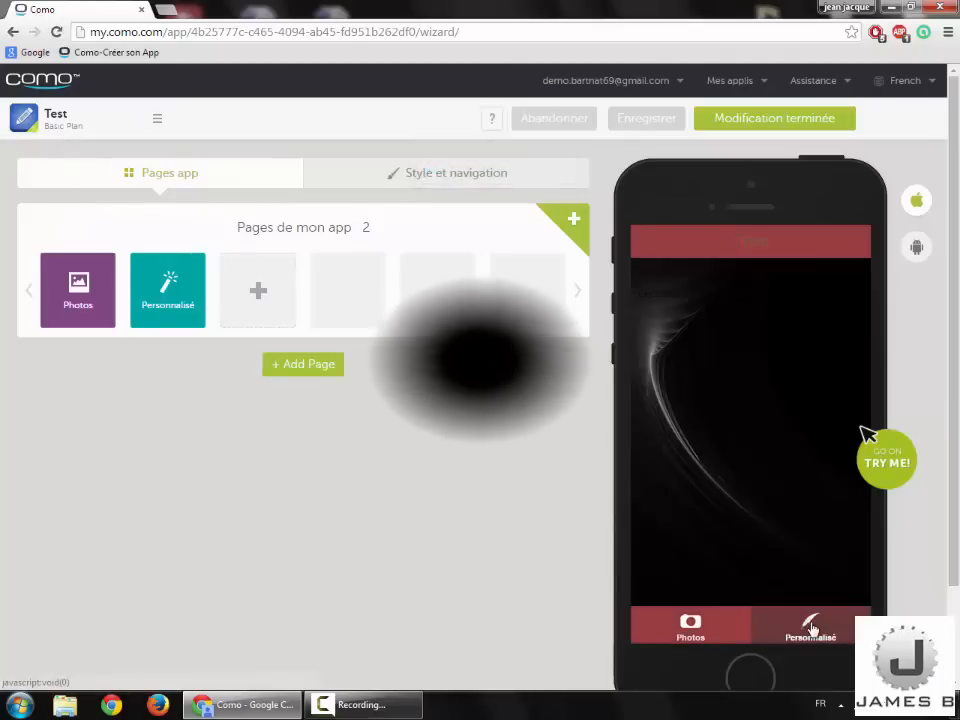